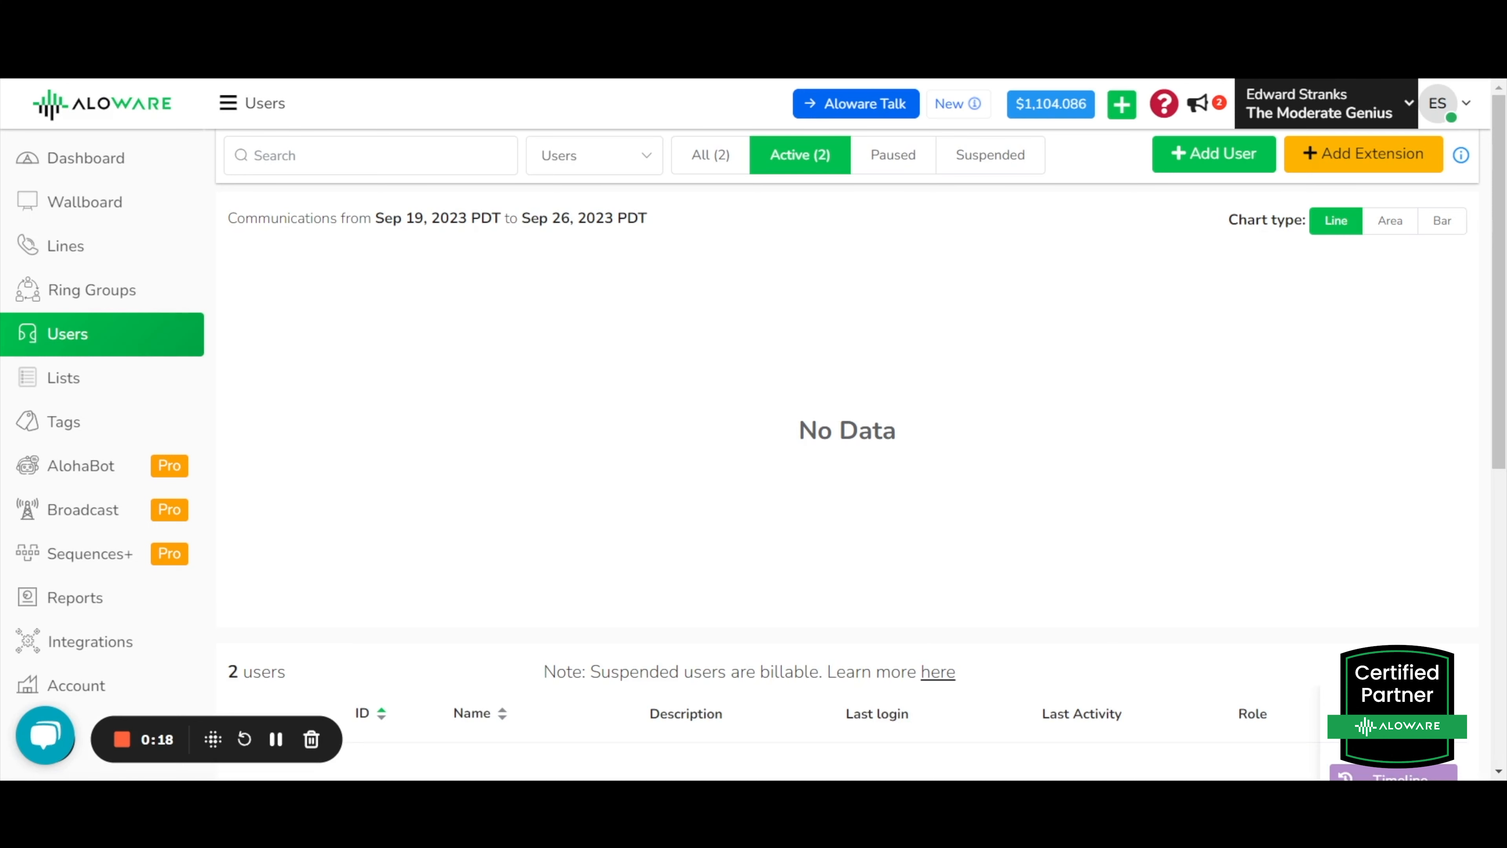
Start a new user and enter their first name, last name and email address.
click(1198, 166)
click(404, 330)
key(Tab)
key(Tab)
key(Tab)
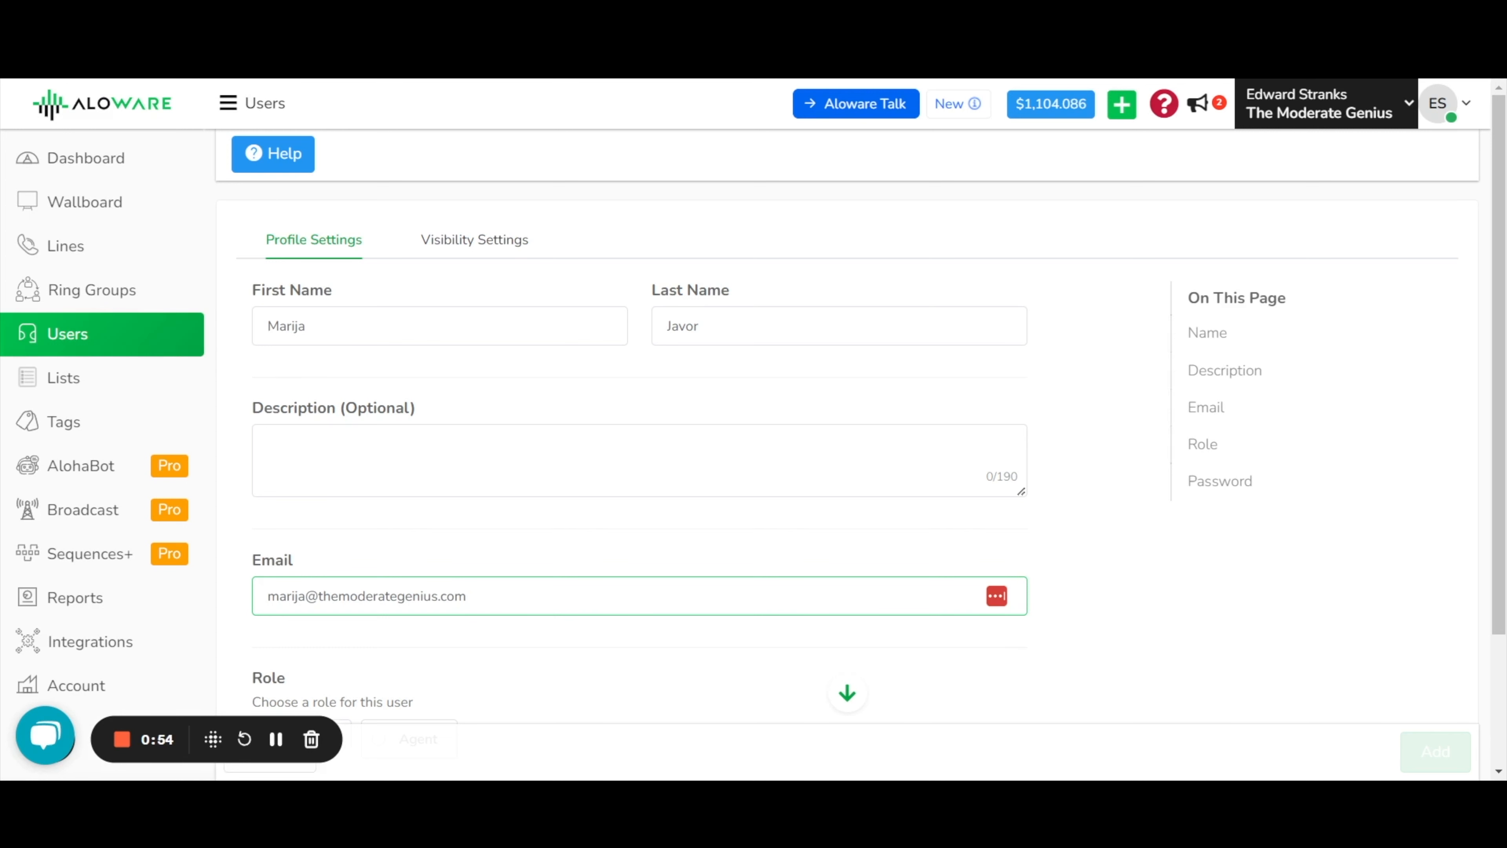
scroll(536, 609, down, 3)
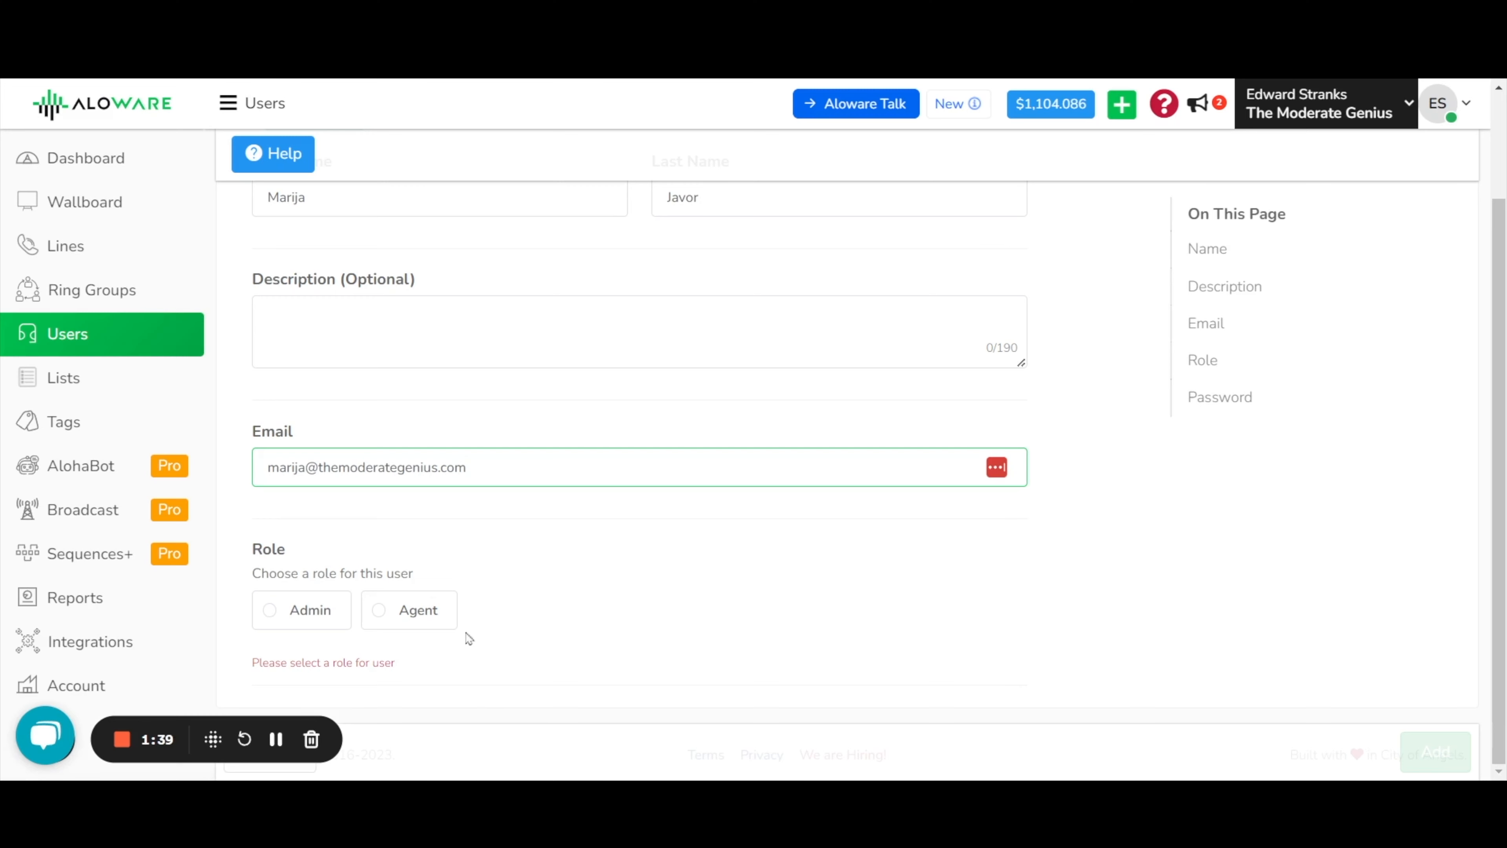
Set the user's role to Agent and bring up the Answer Type choices.
click(447, 626)
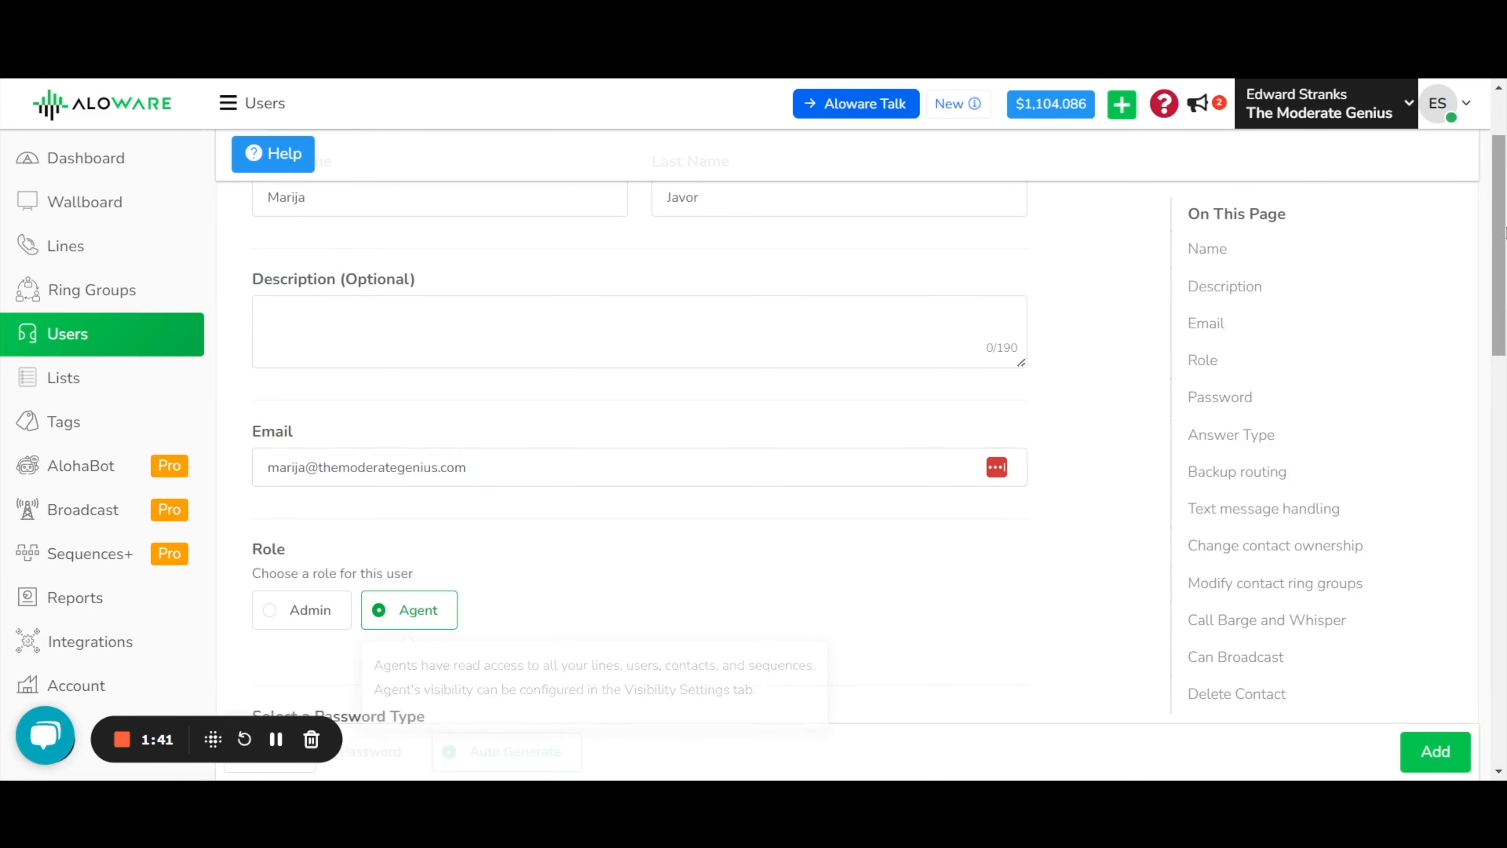
drag(1493, 172, 1499, 374)
click(700, 326)
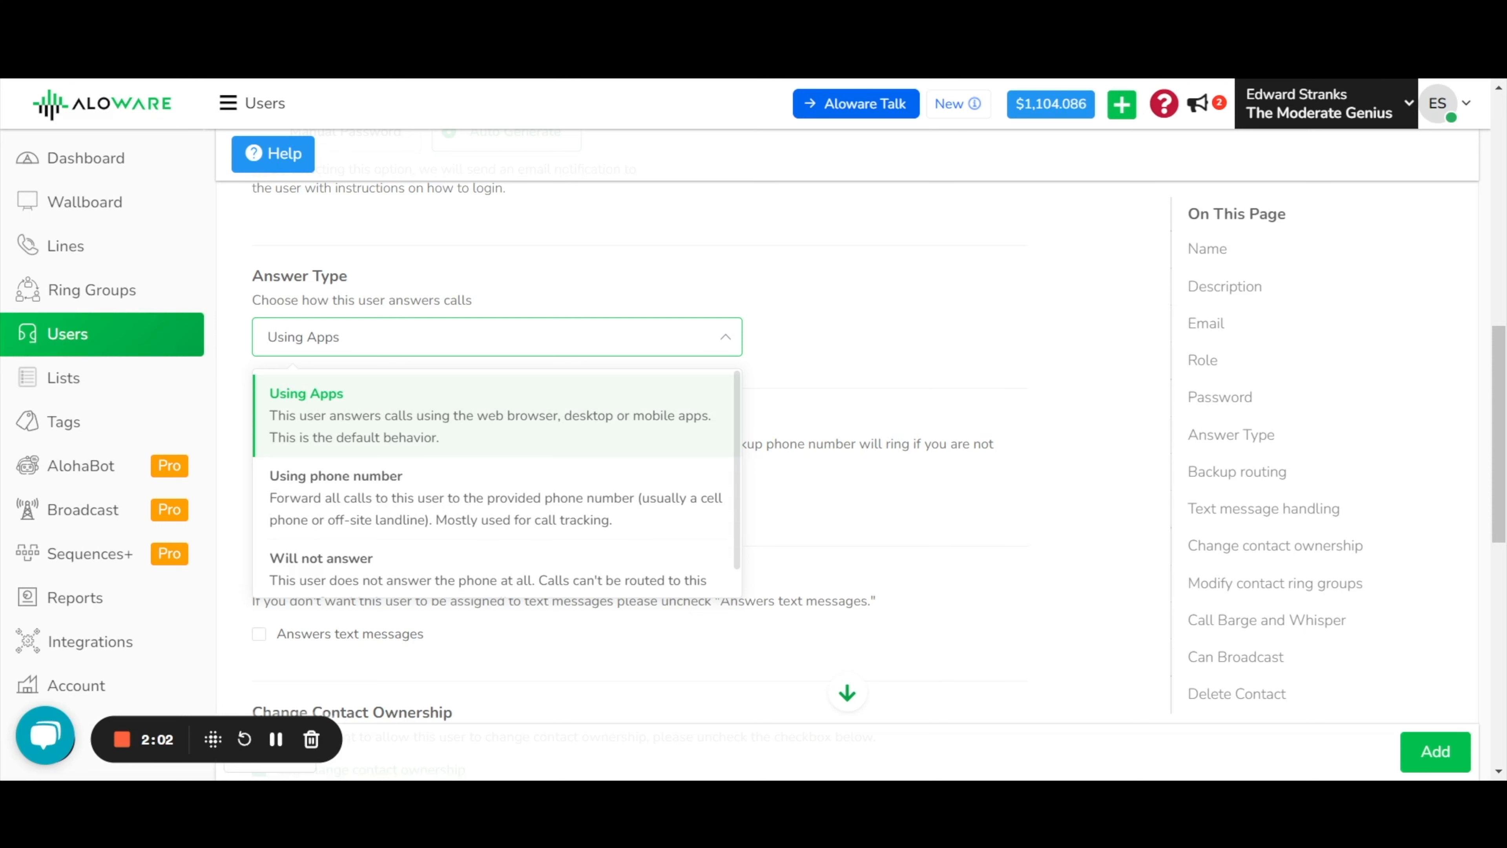
Try 'Using phone number' as the answer type, then revert it to 'Using Apps'.
click(534, 515)
click(511, 465)
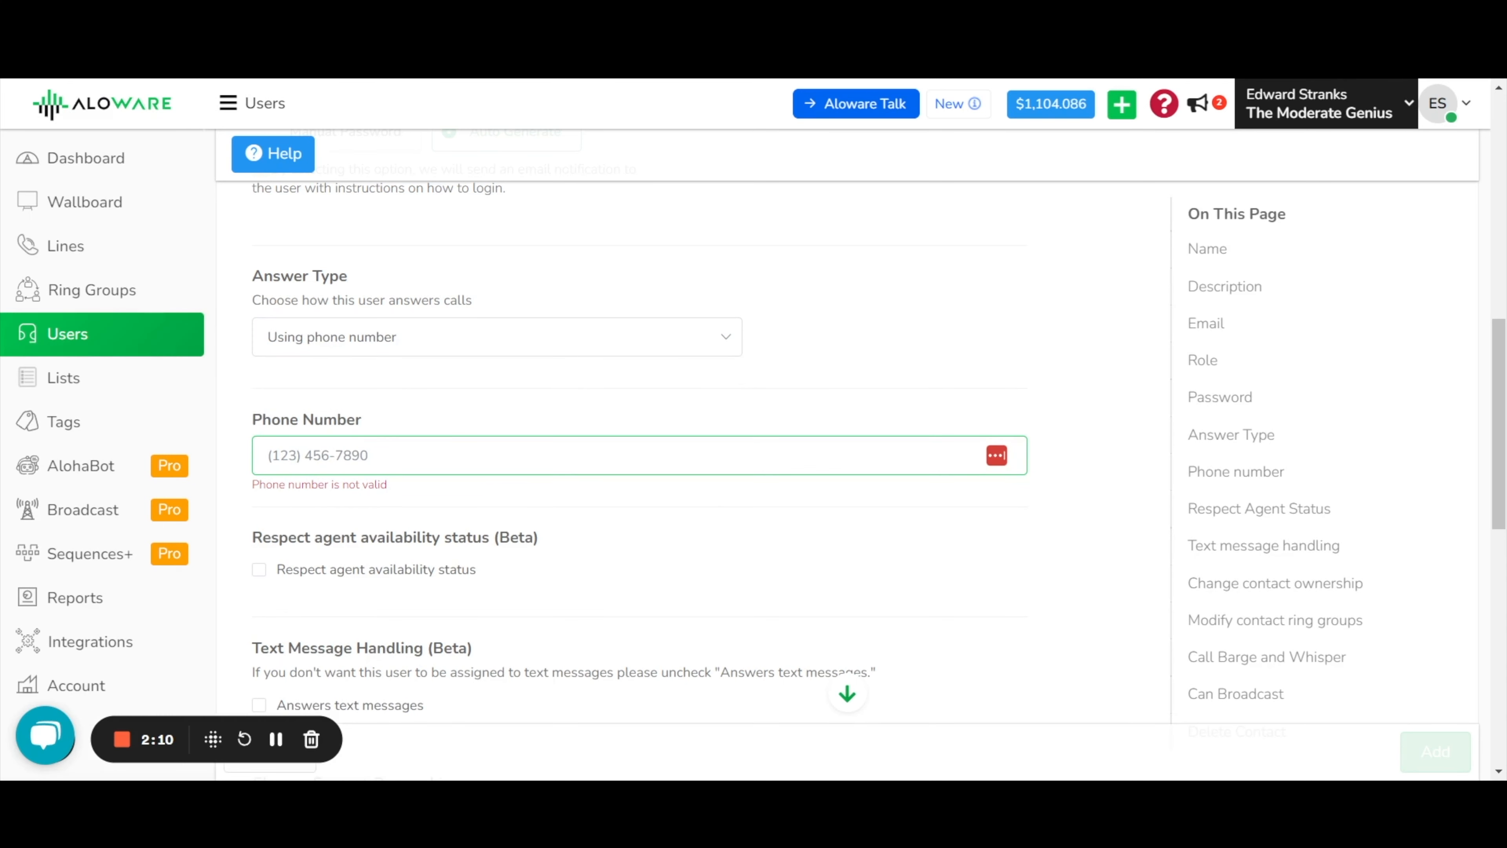
click(508, 352)
scroll(463, 499, down, 1)
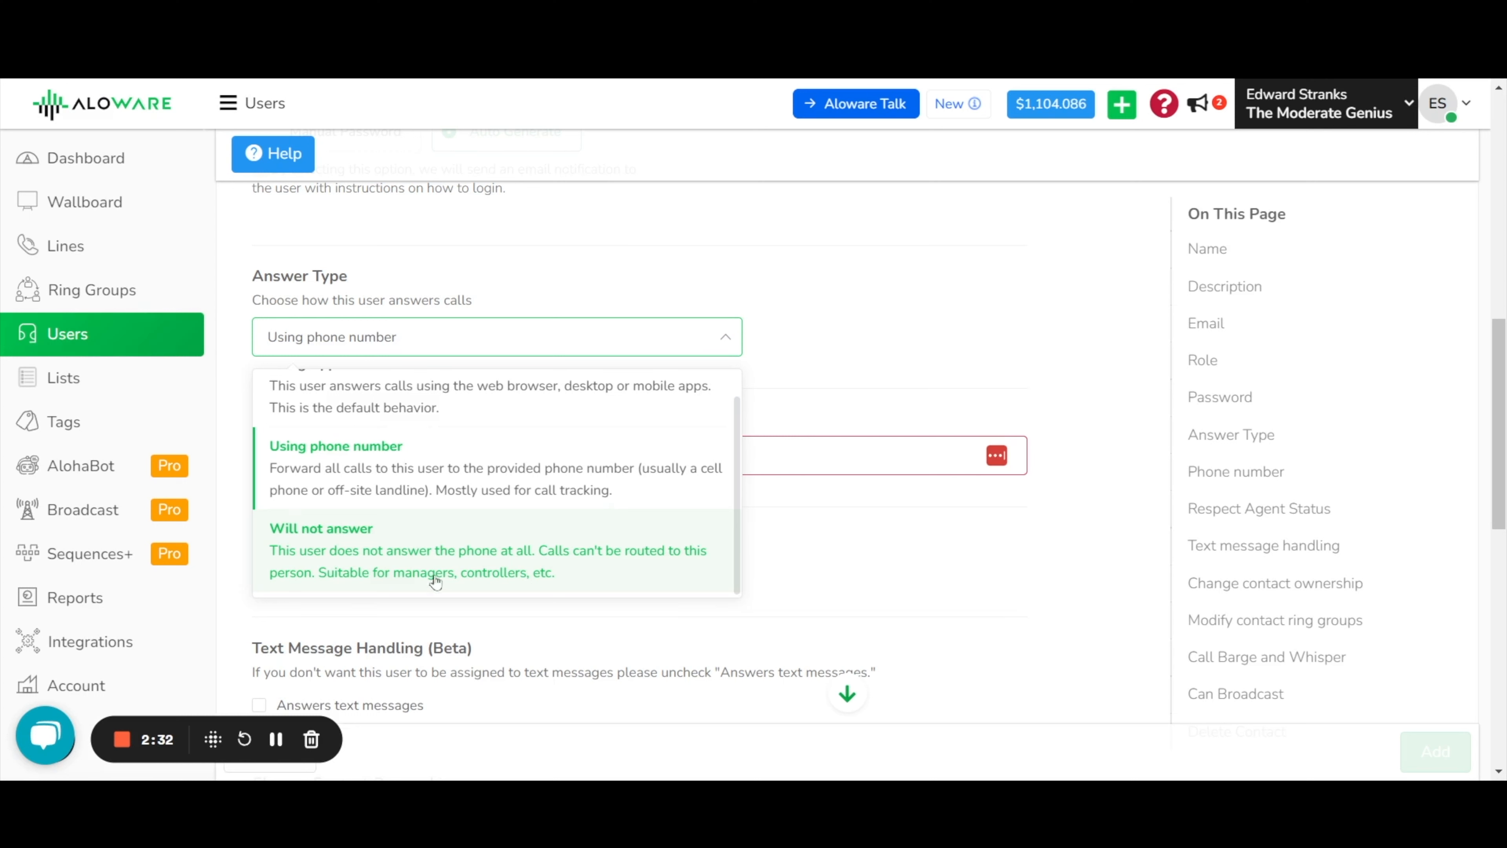
scroll(438, 579, up, 2)
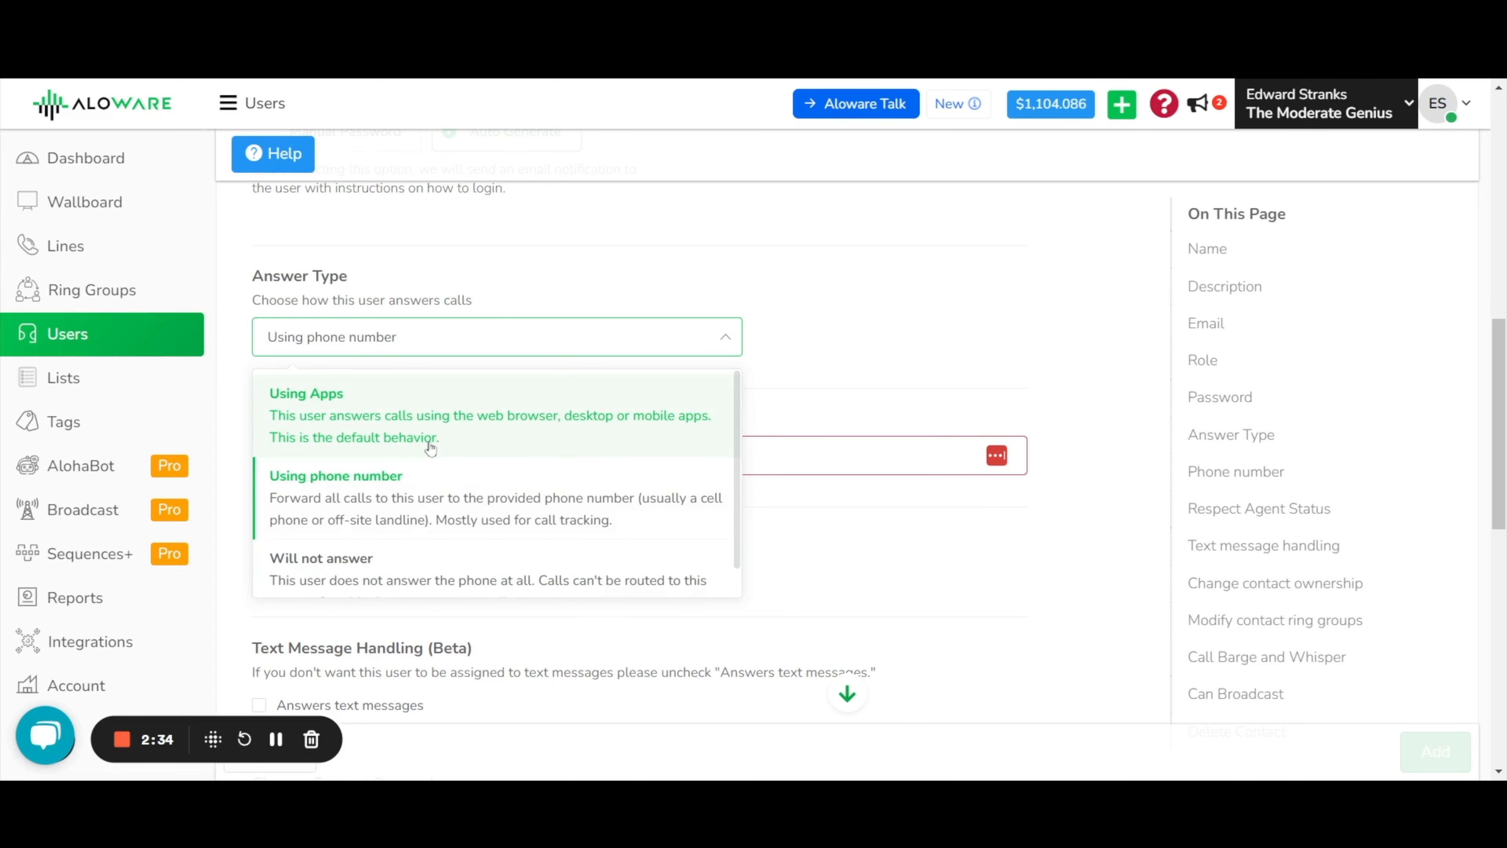
click(428, 428)
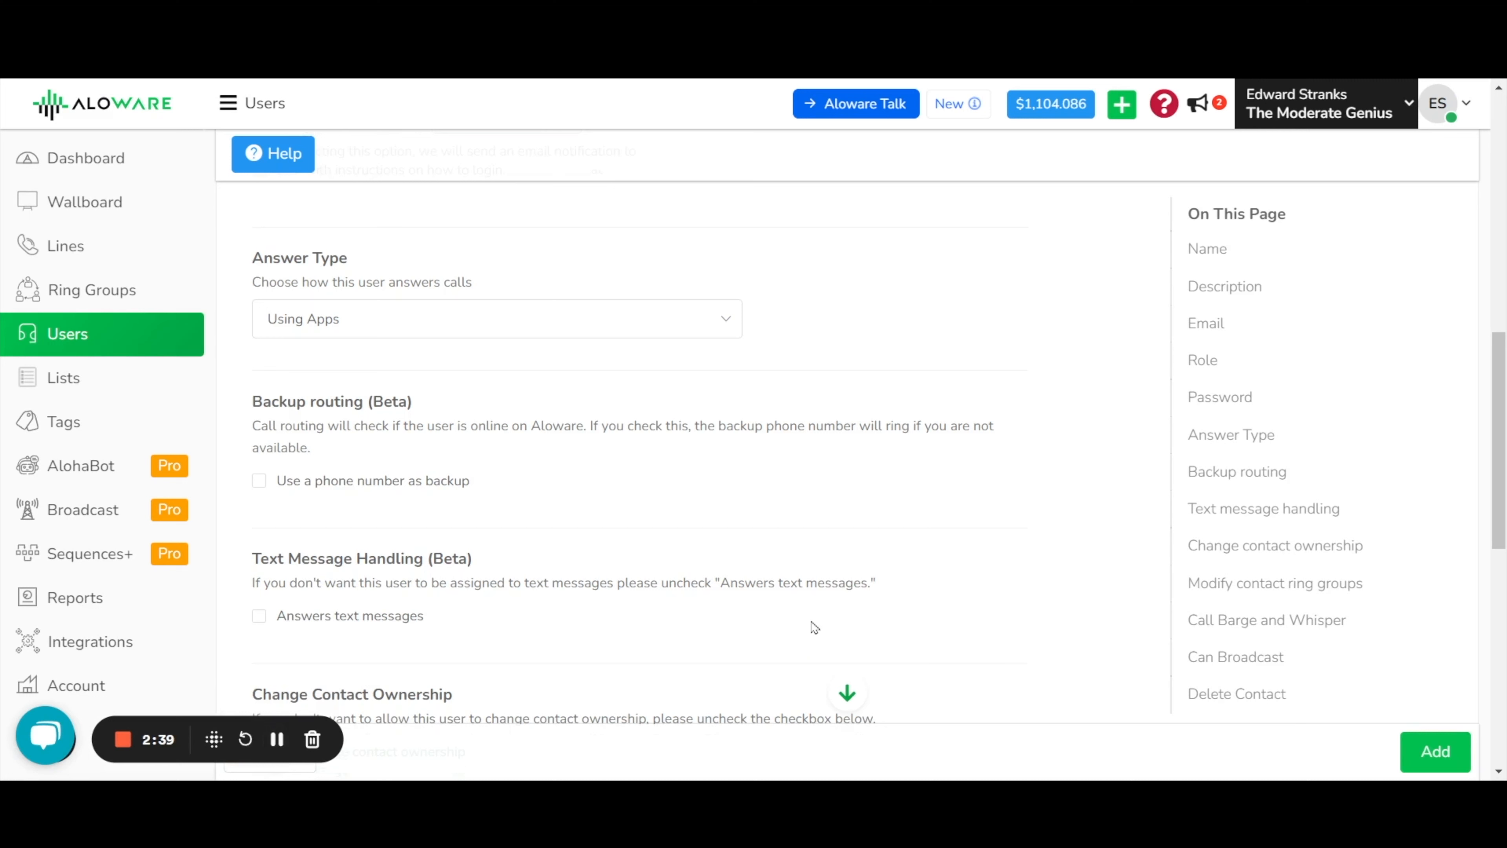
Enable 'Answers text messages' under Text Message Handling.
drag(1499, 366, 1475, 373)
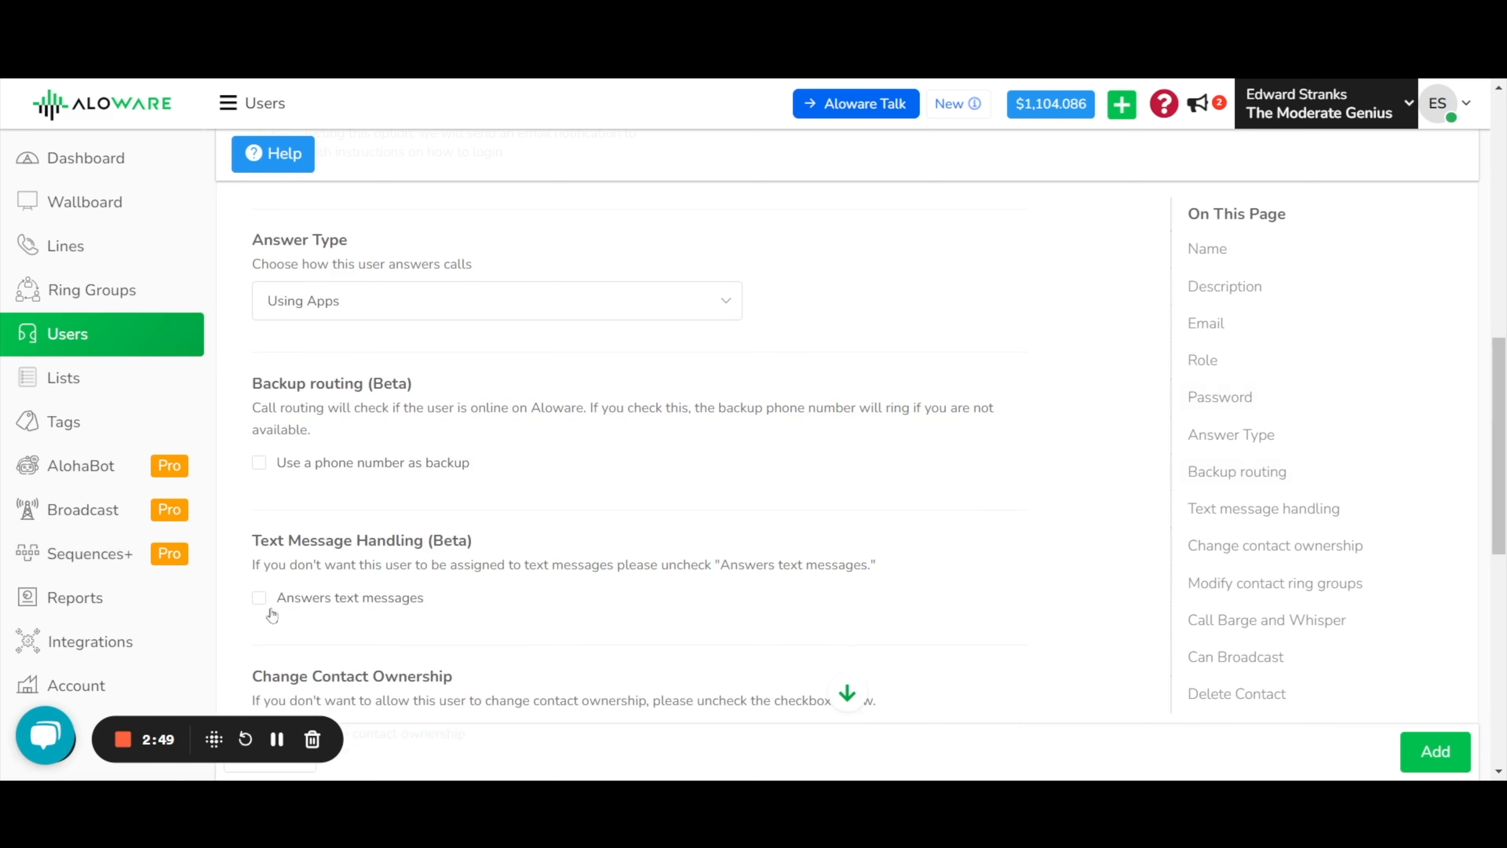
click(259, 598)
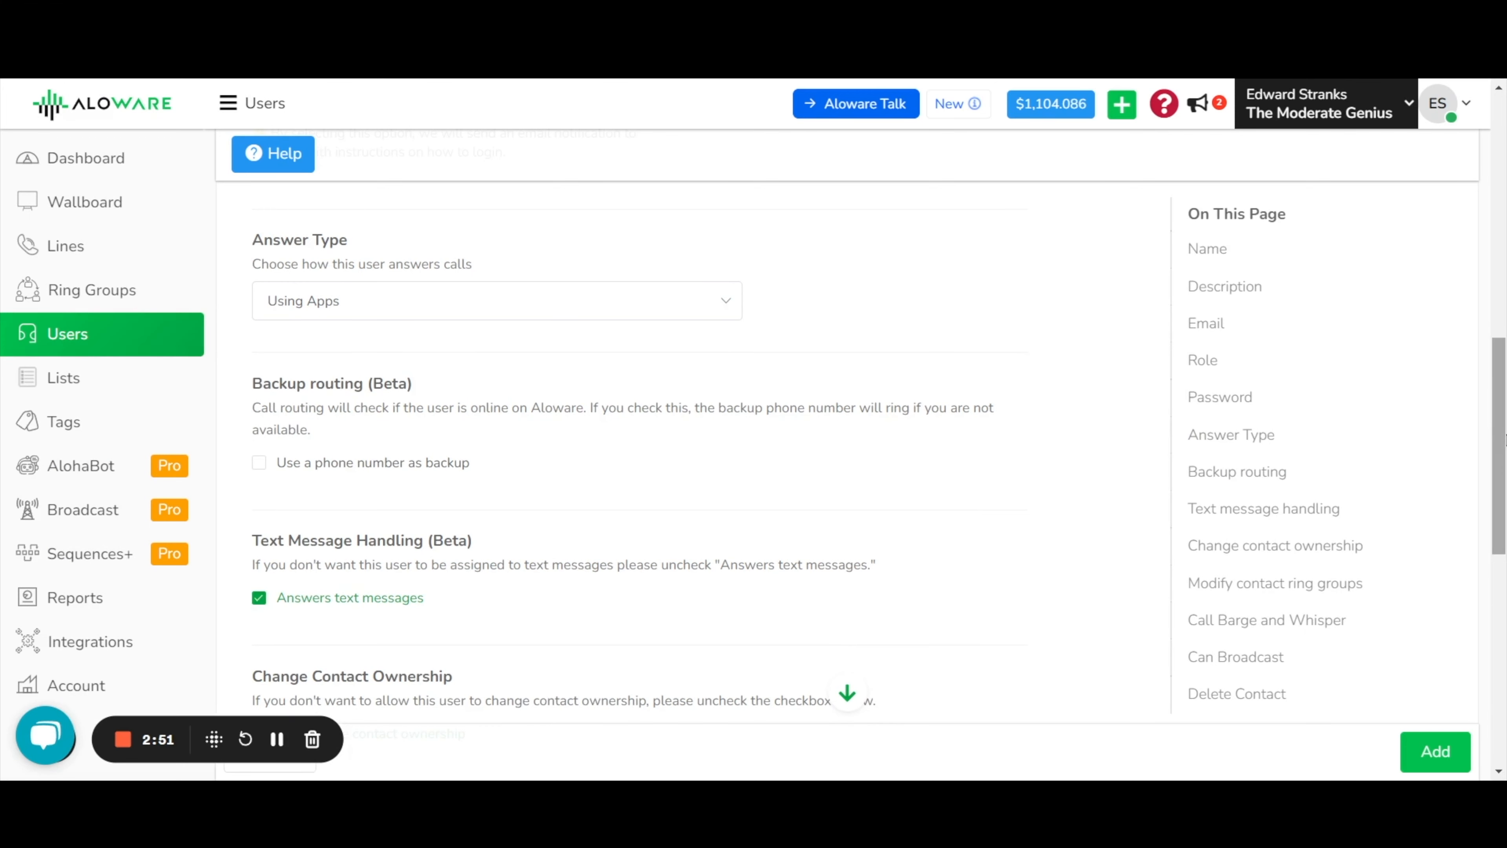
drag(1503, 438, 1503, 565)
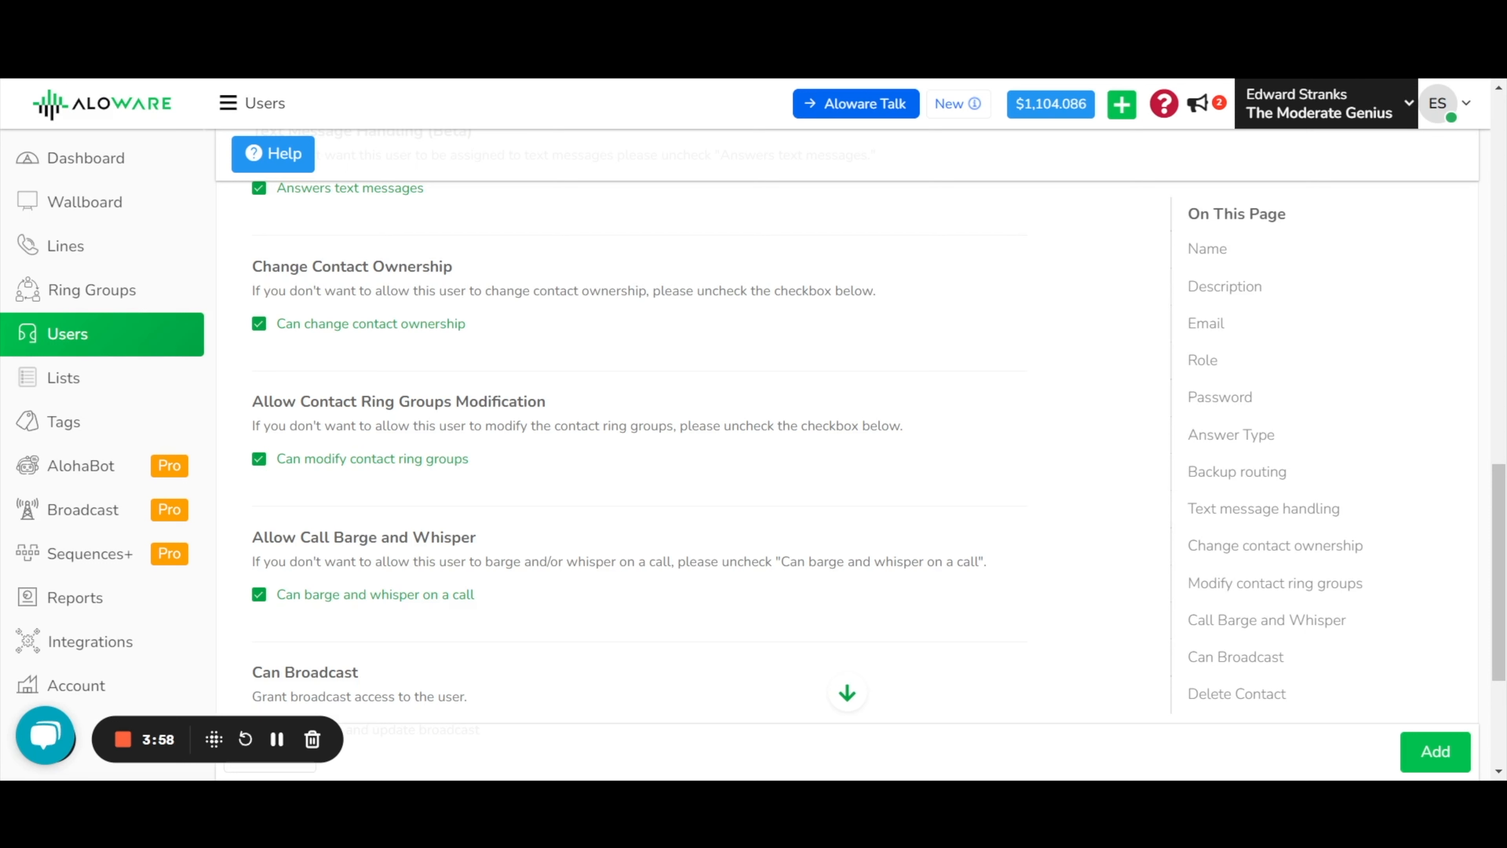
Uncheck 'Can modify contact ring groups' and review the remaining permissions.
click(259, 460)
scroll(1035, 532, down, 1)
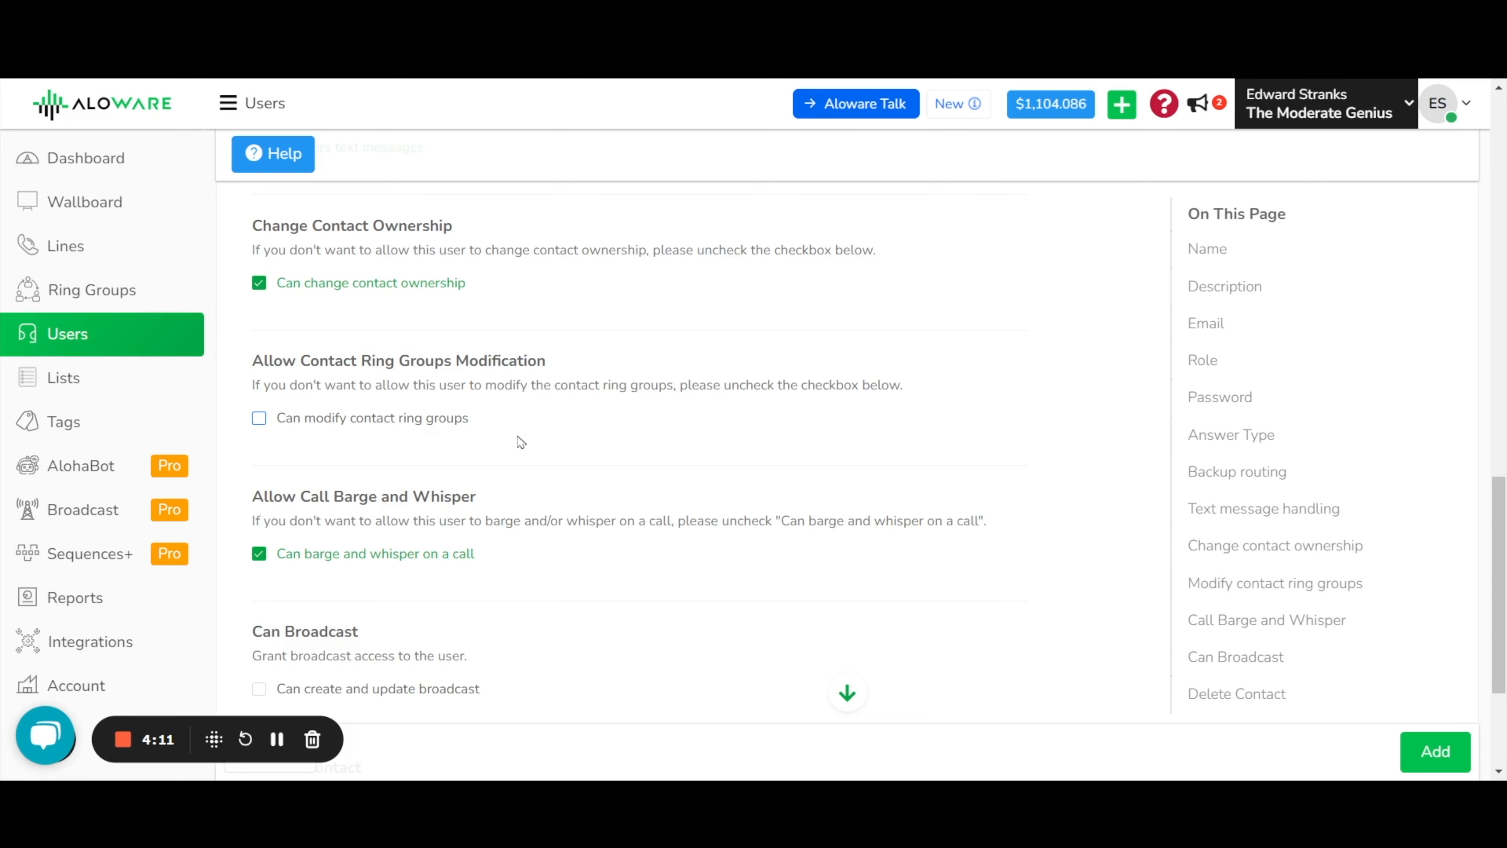
drag(1505, 576, 1506, 609)
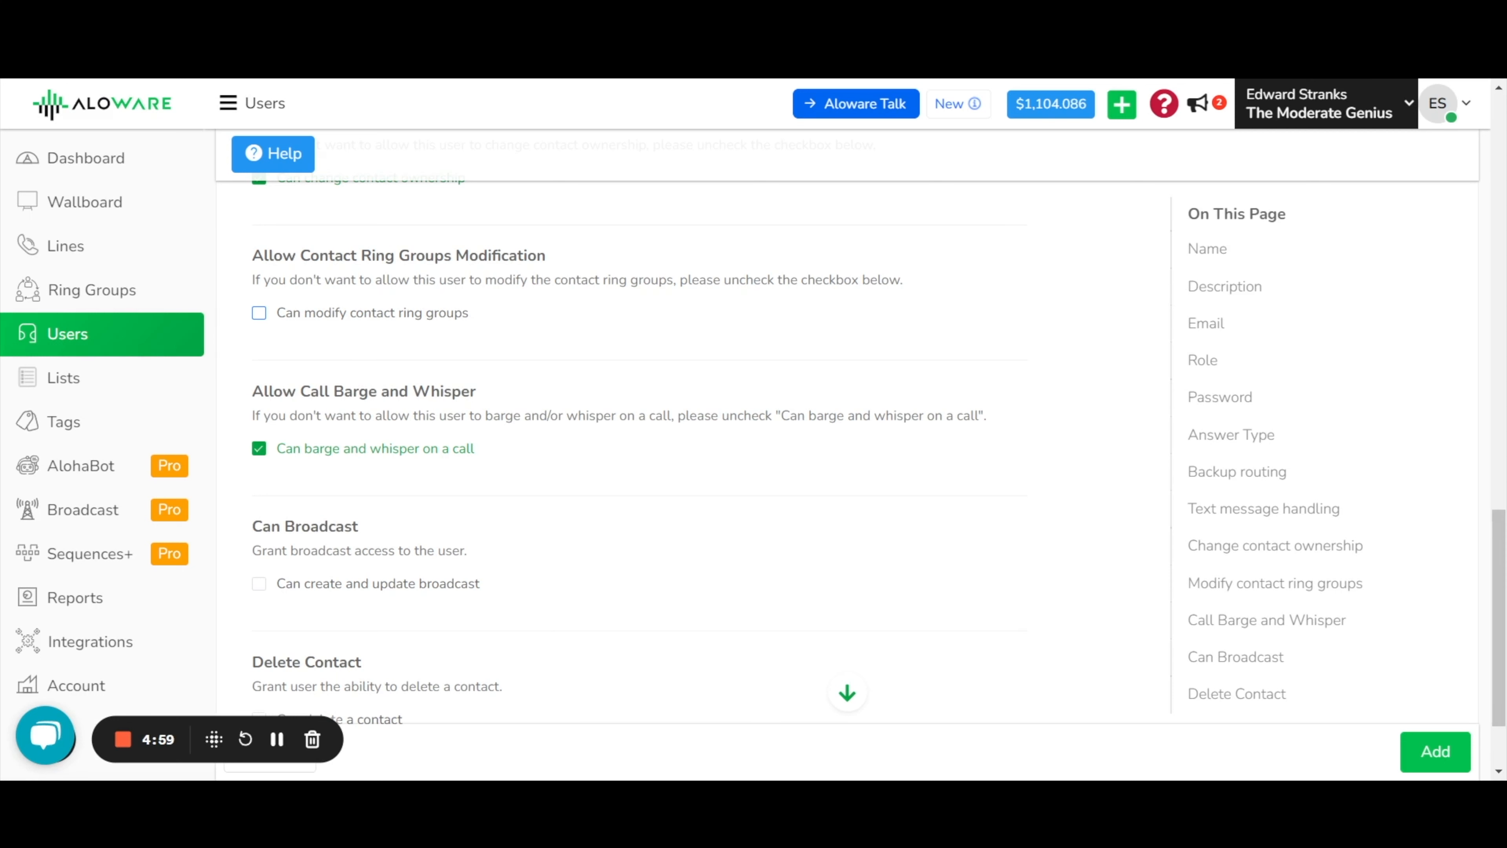
click(1294, 654)
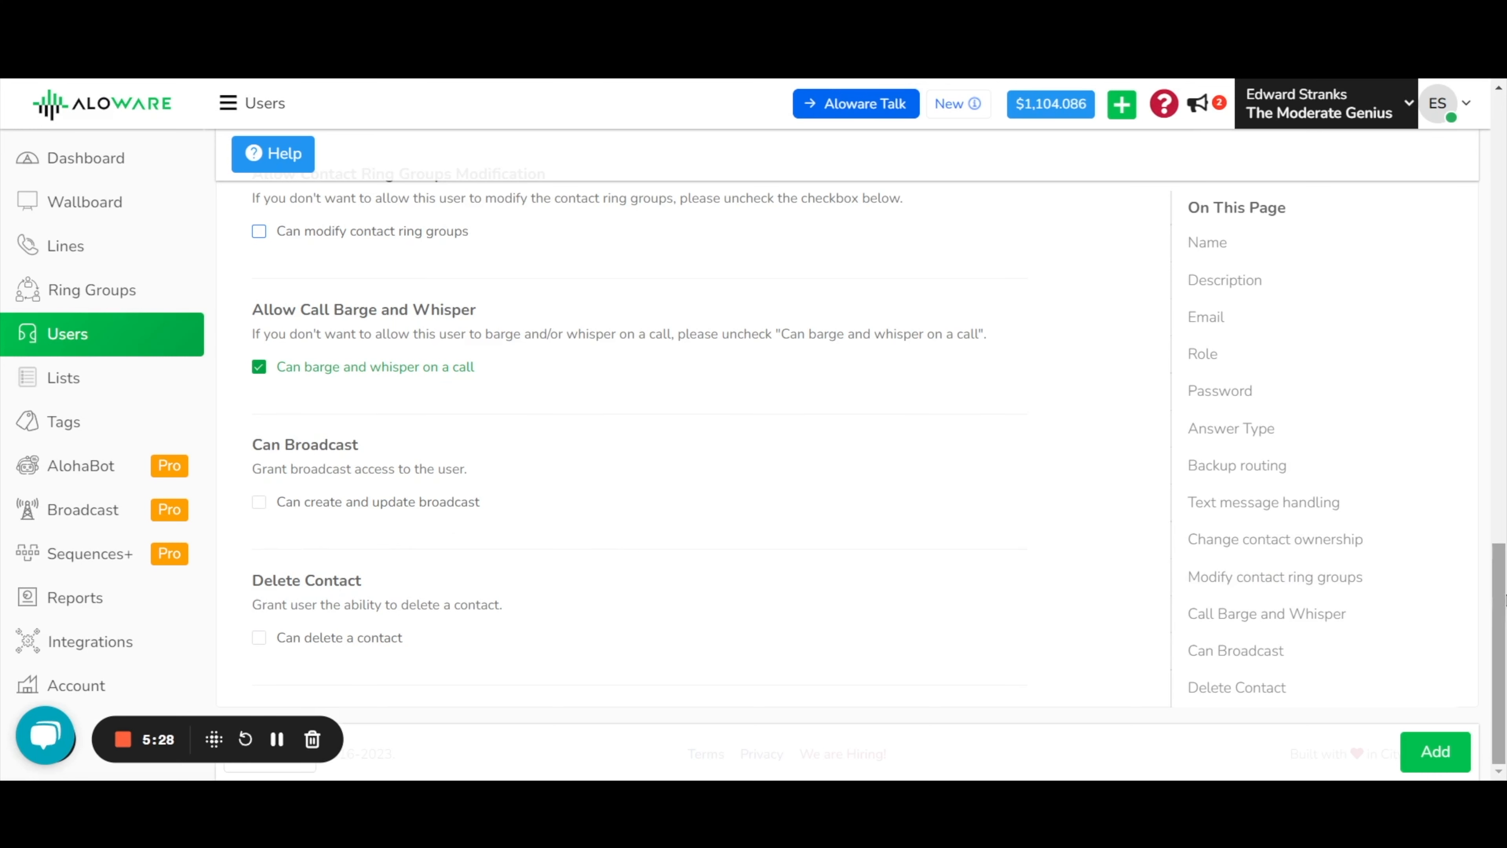
drag(1499, 653, 1460, 107)
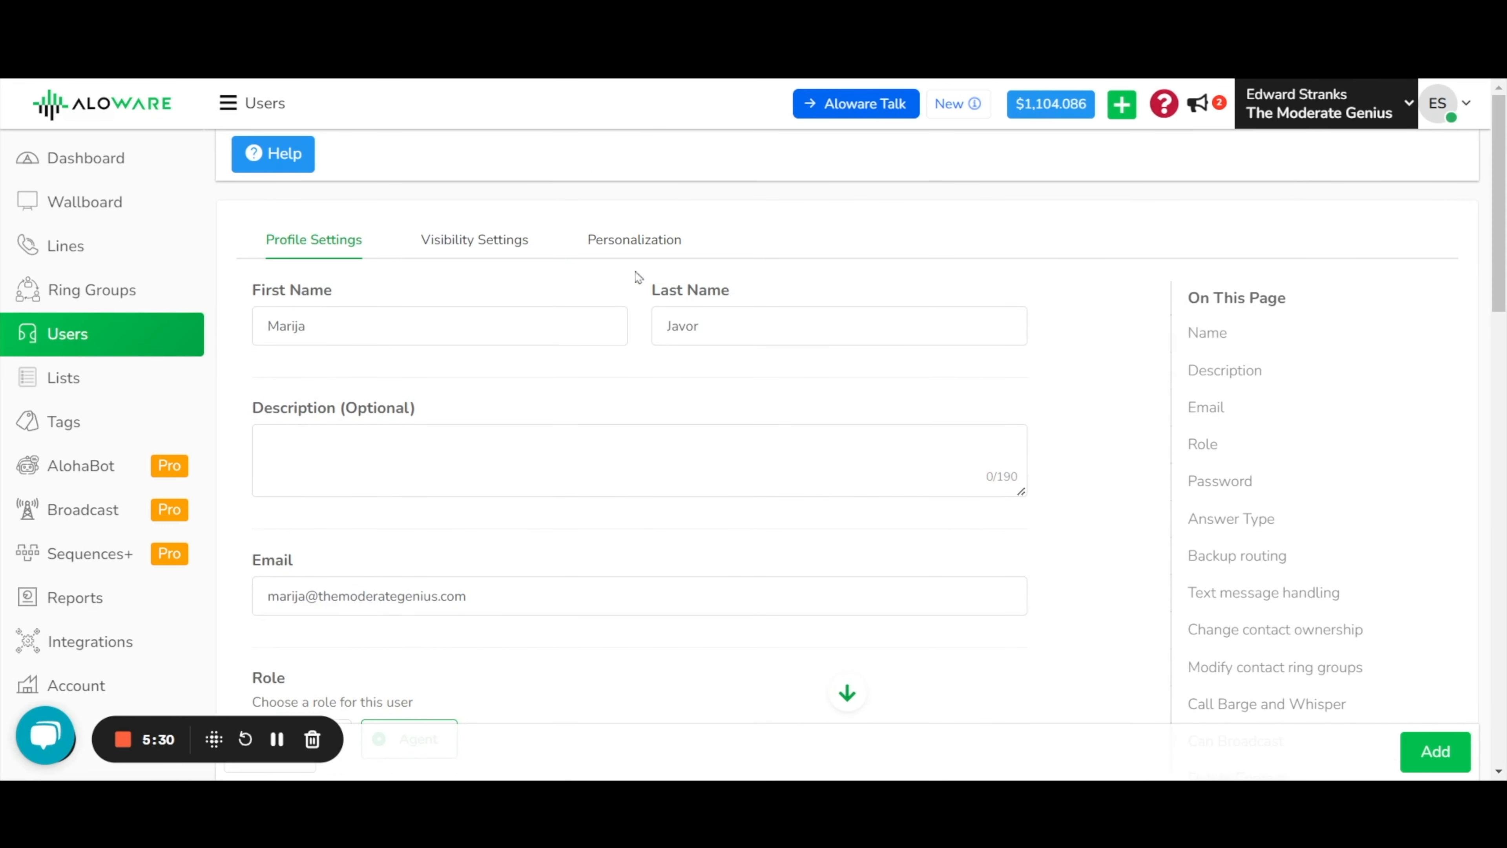
In Visibility Settings, browse the contacts visibility options and keep 'Everything'.
click(497, 249)
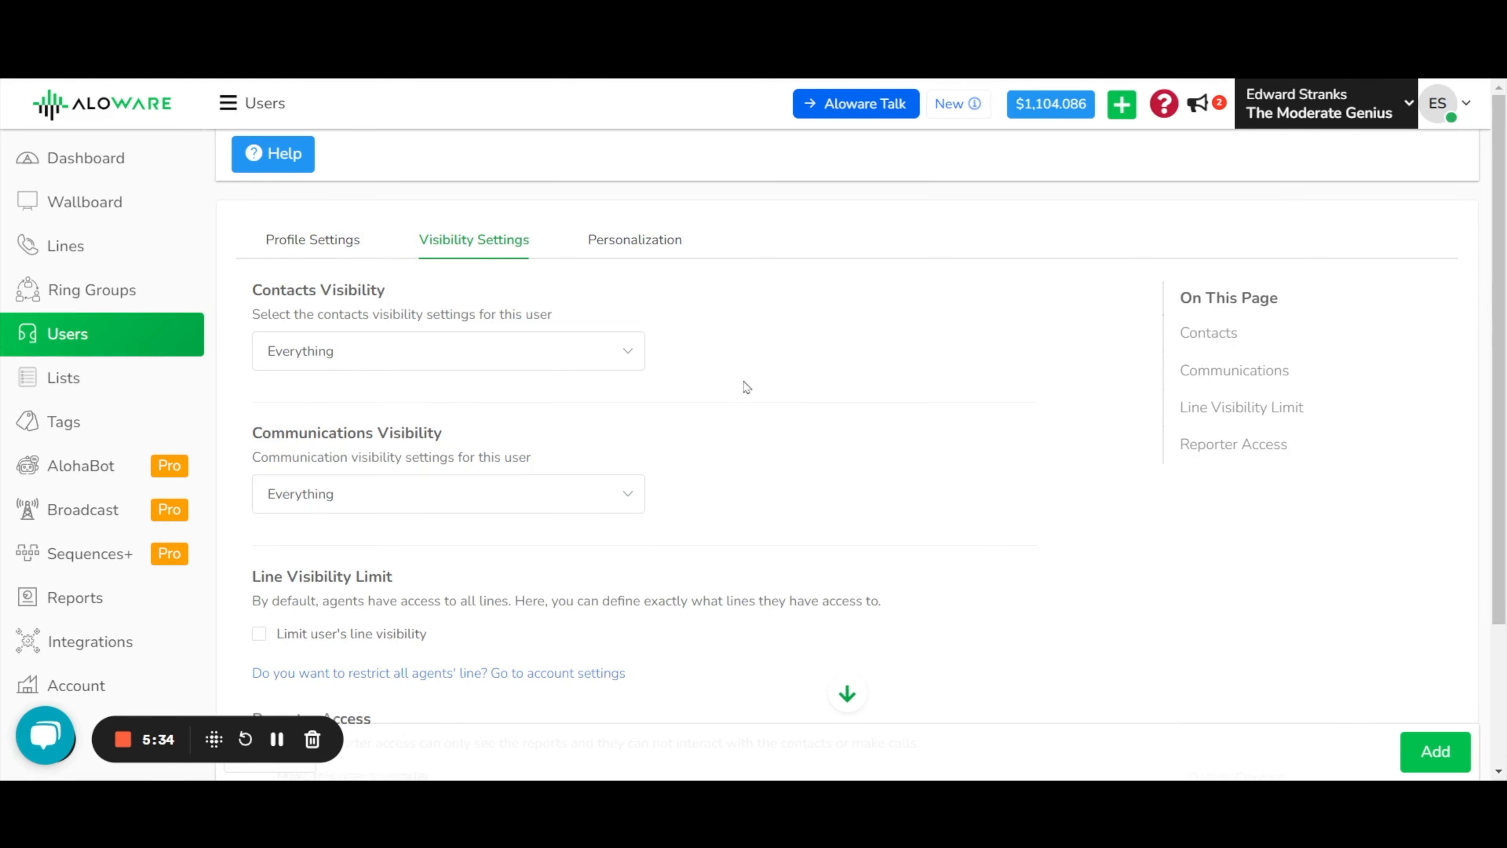
click(583, 361)
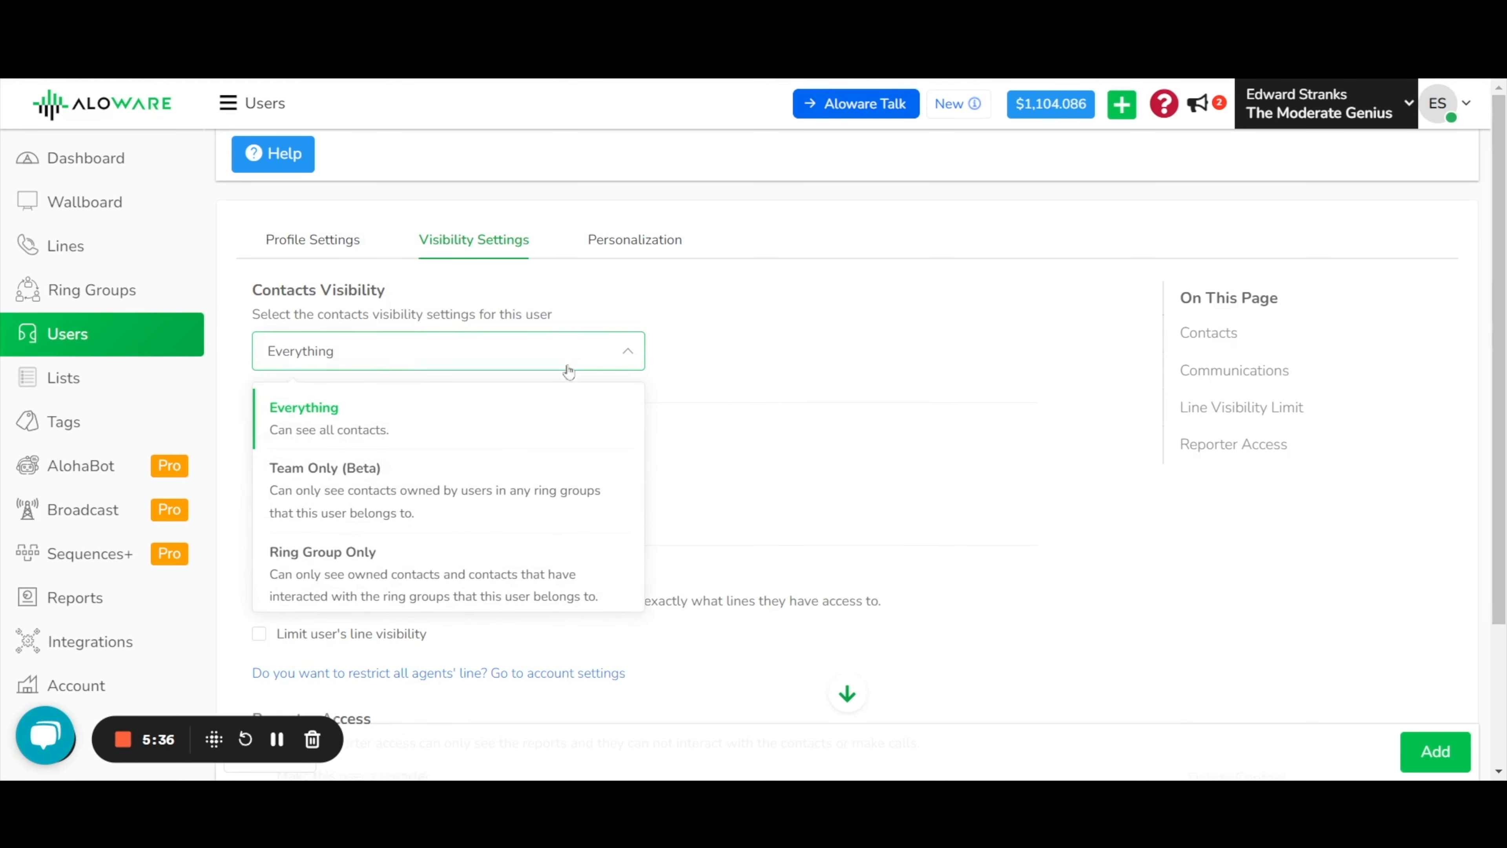
scroll(531, 410, down, 2)
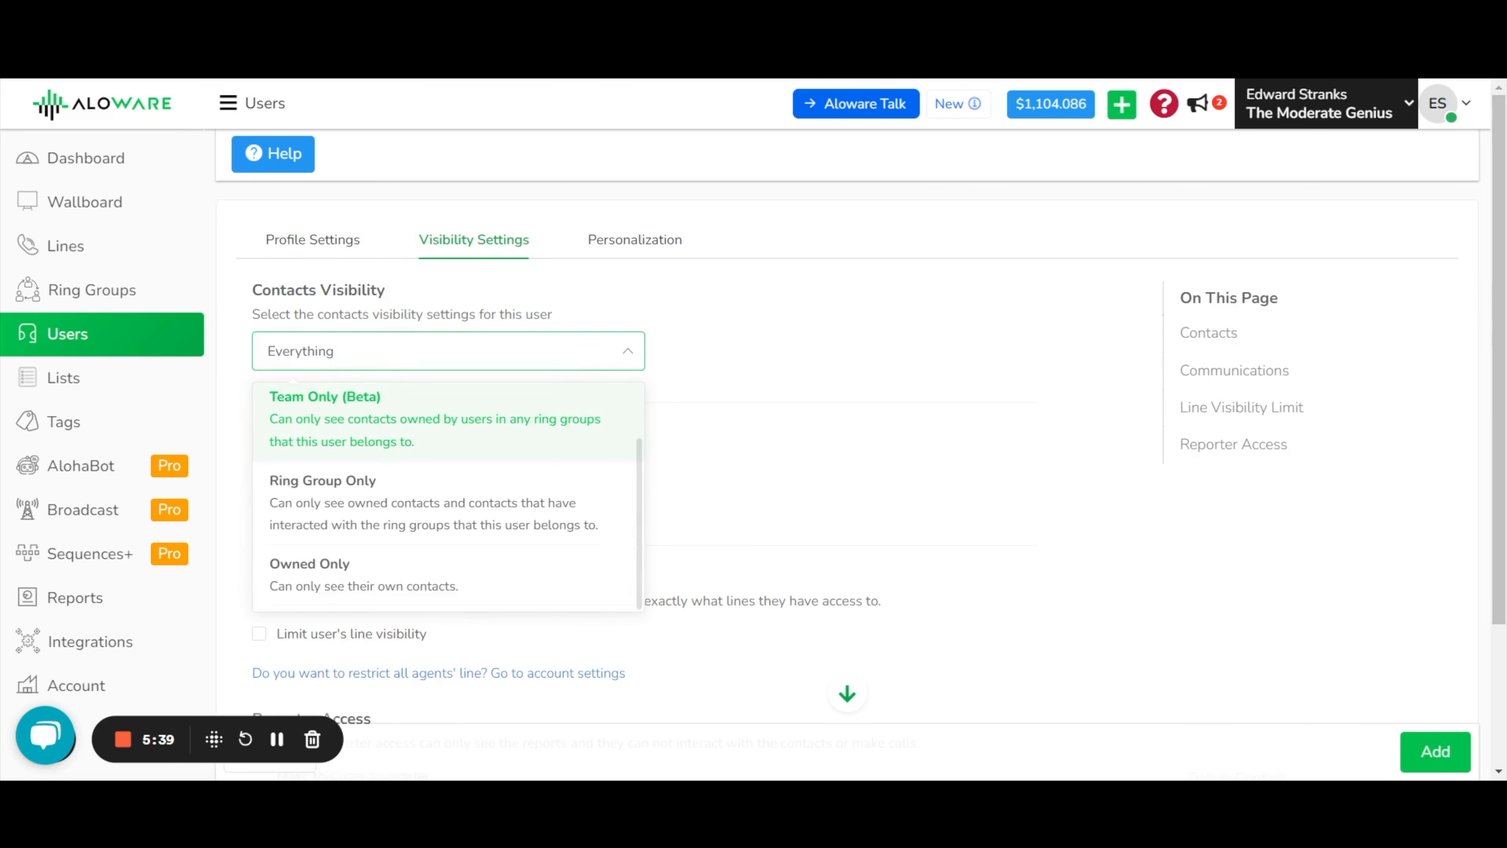
scroll(533, 409, up, 1)
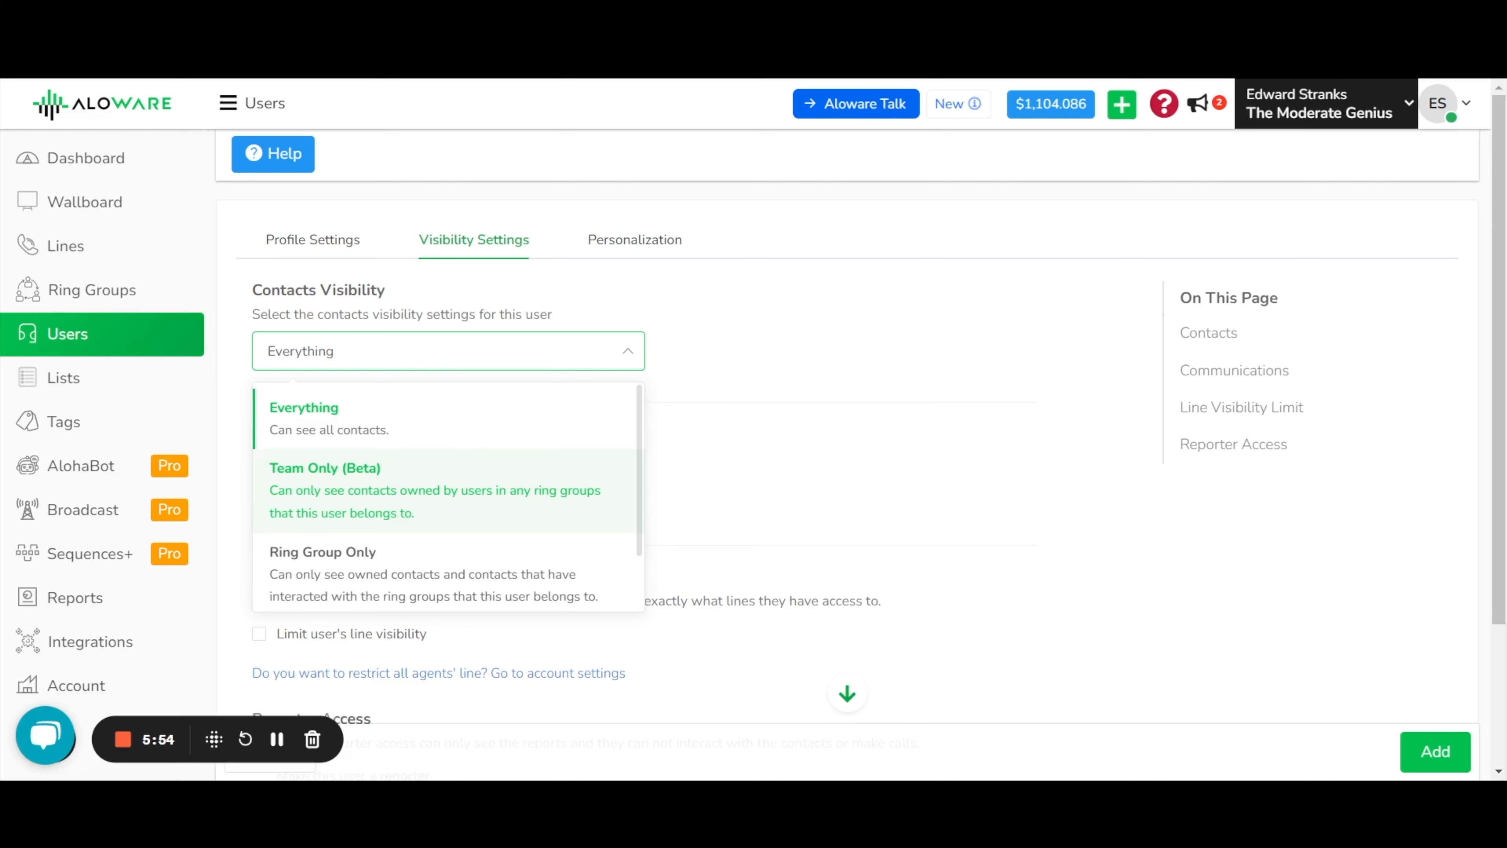
scroll(623, 494, down, 1)
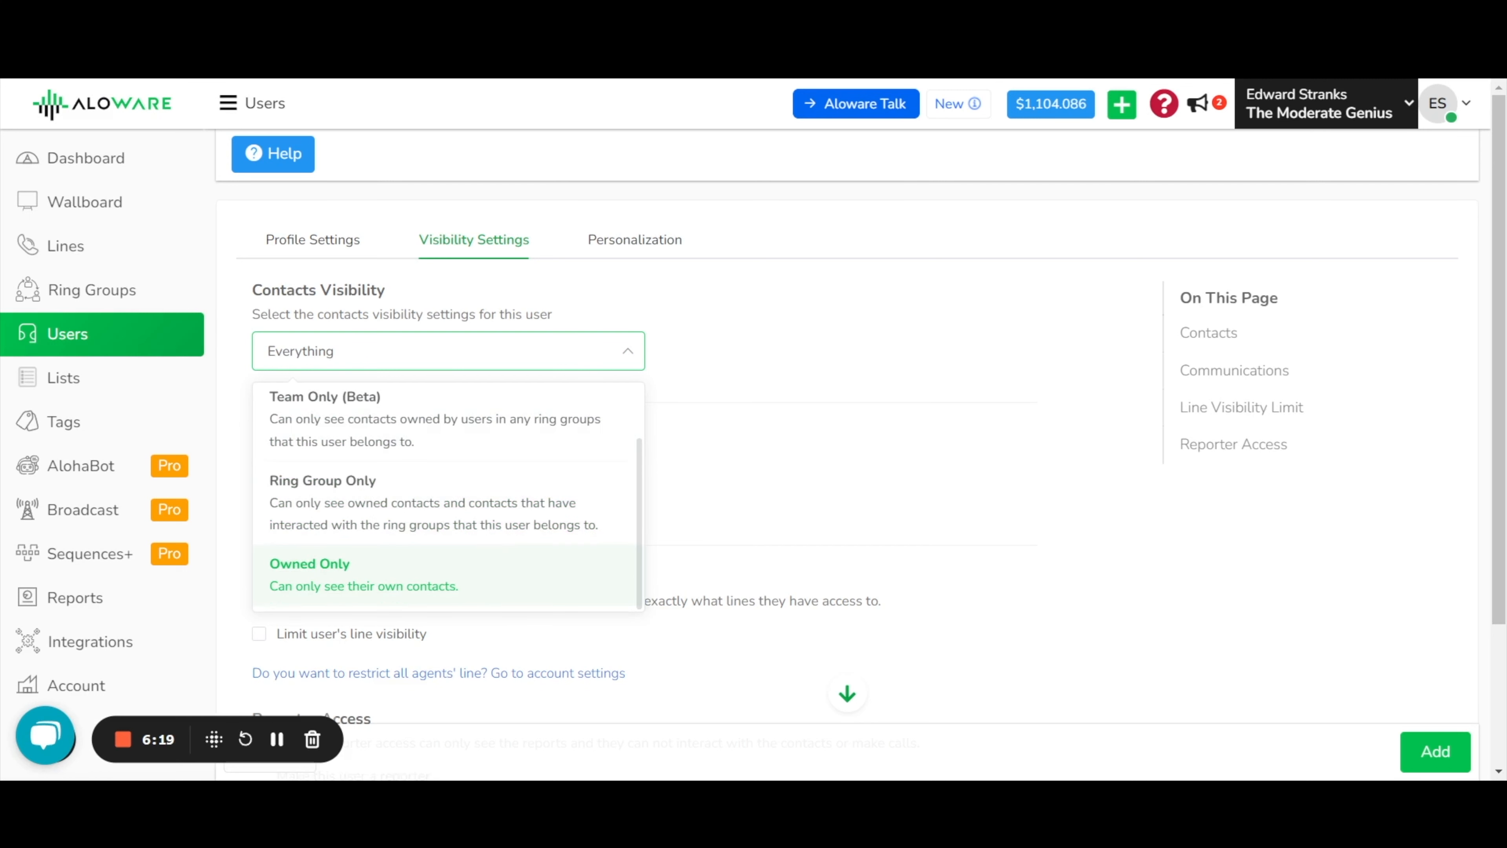
scroll(511, 565, up, 2)
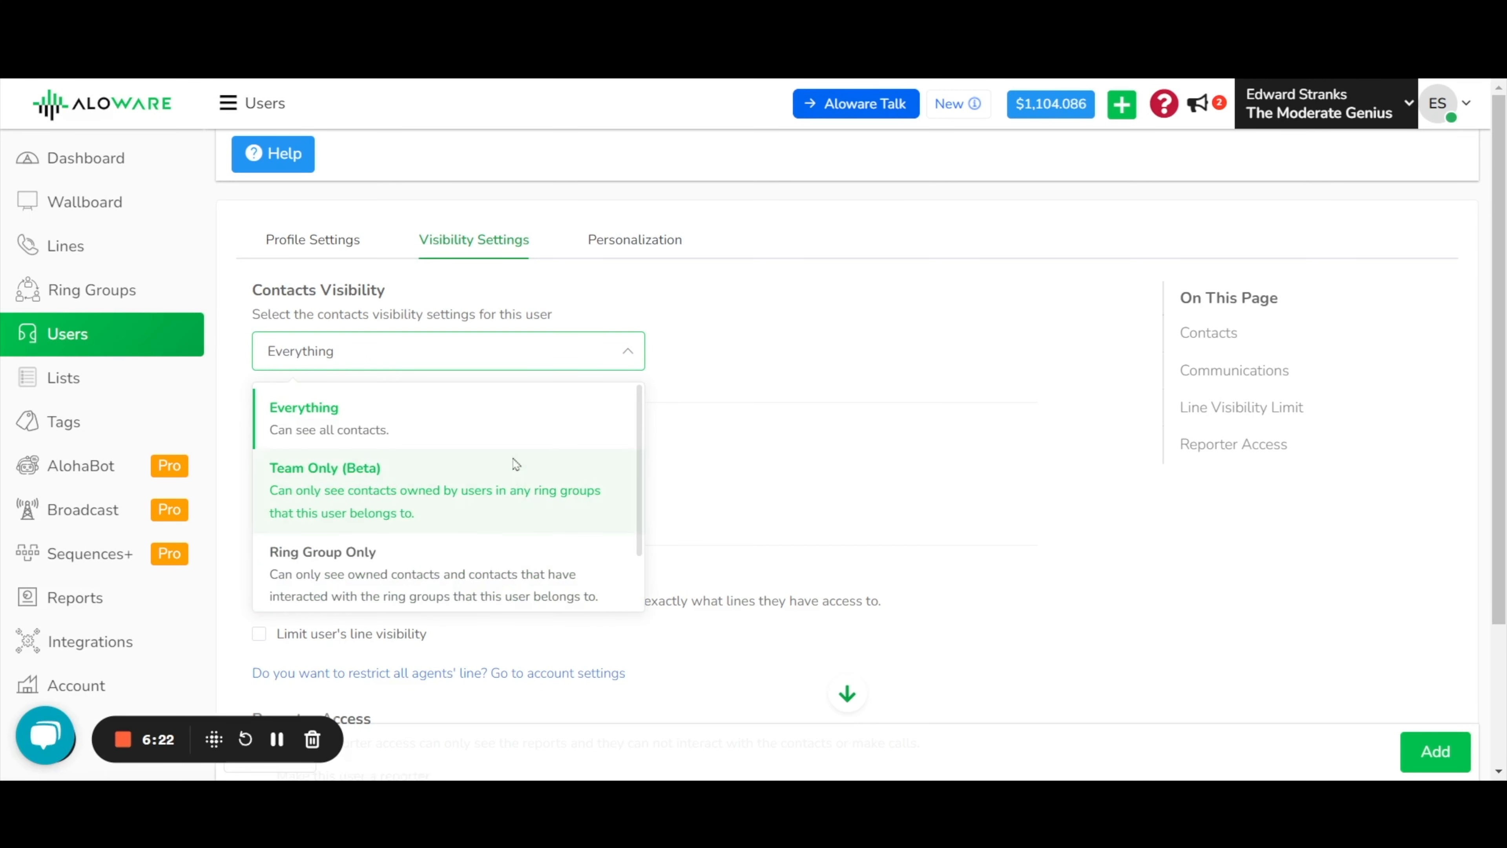
click(510, 419)
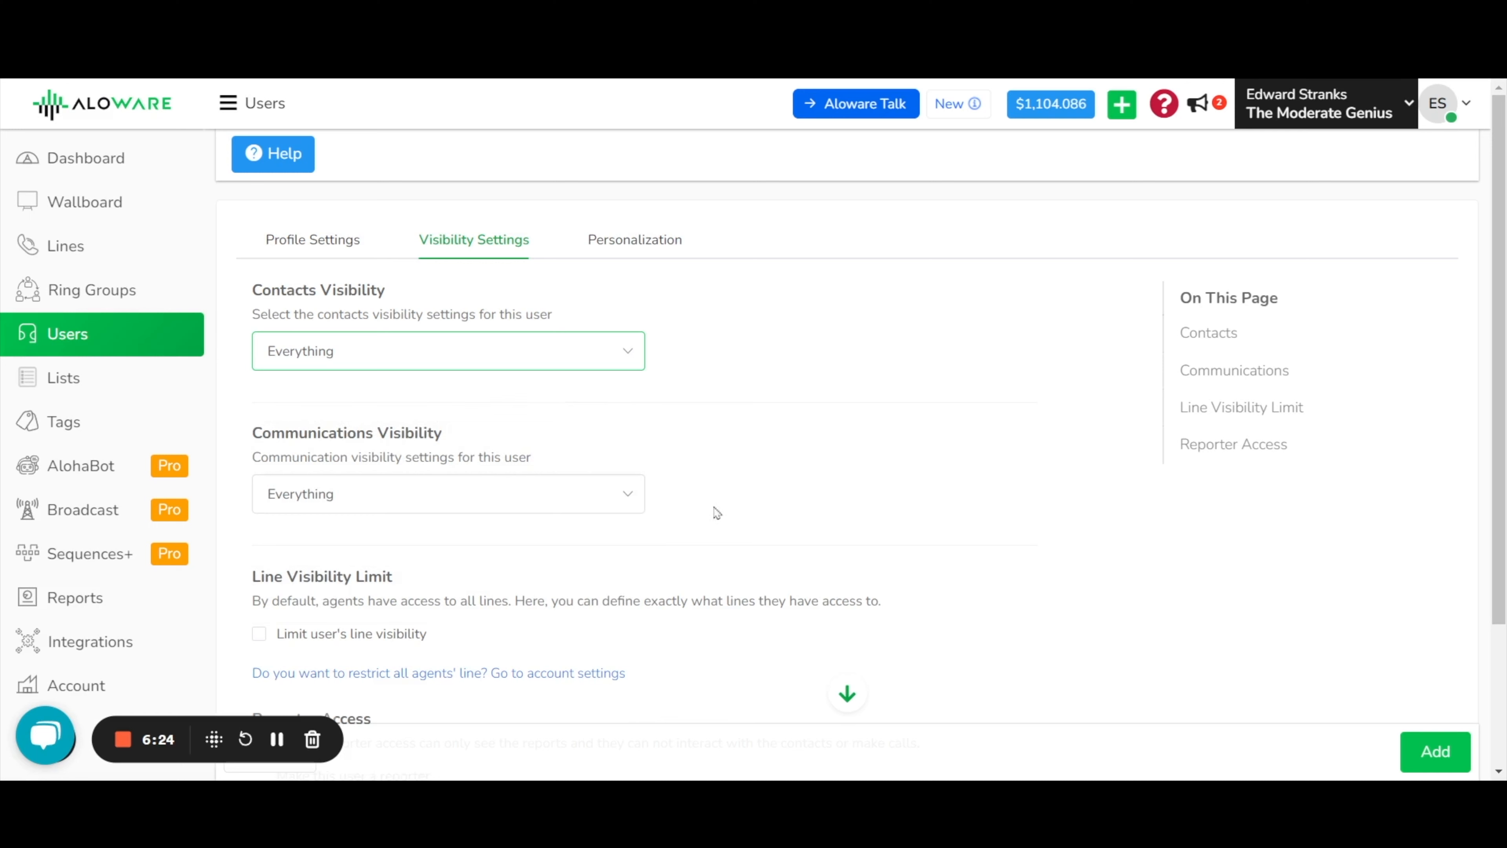
click(546, 504)
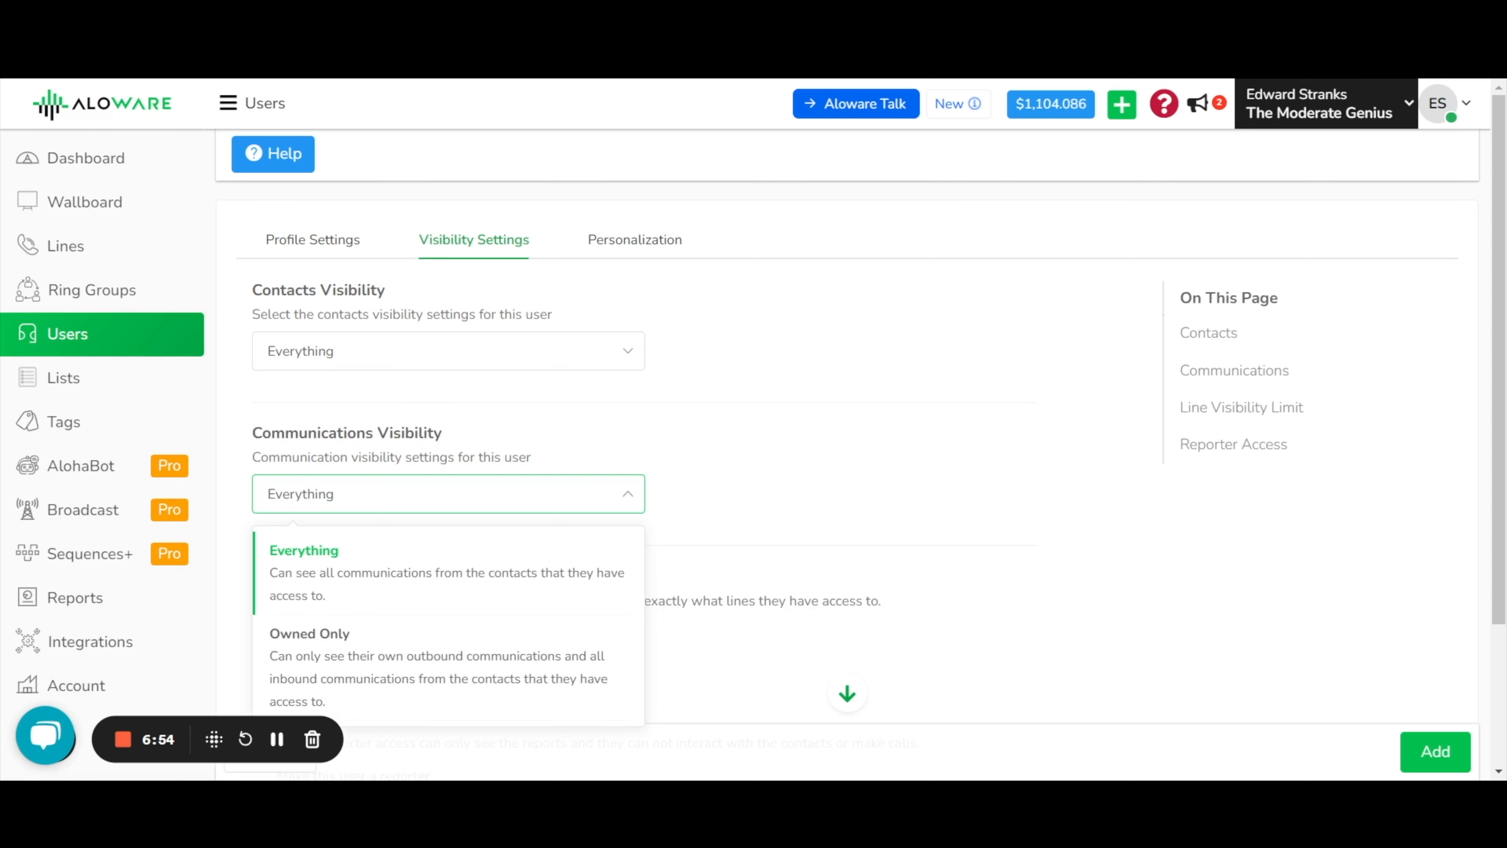
click(750, 584)
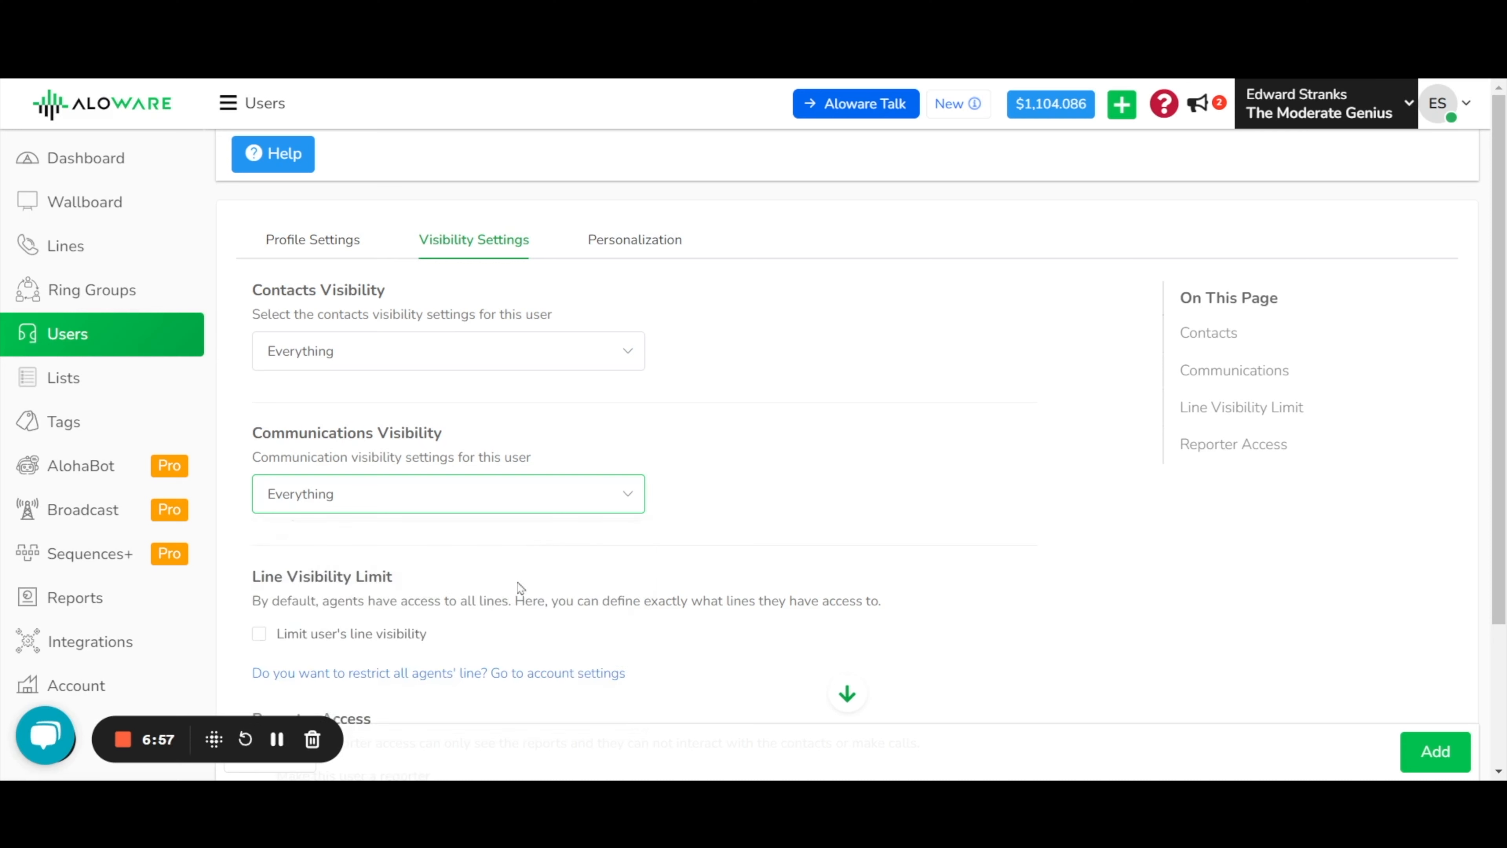
scroll(1505, 318, down, 3)
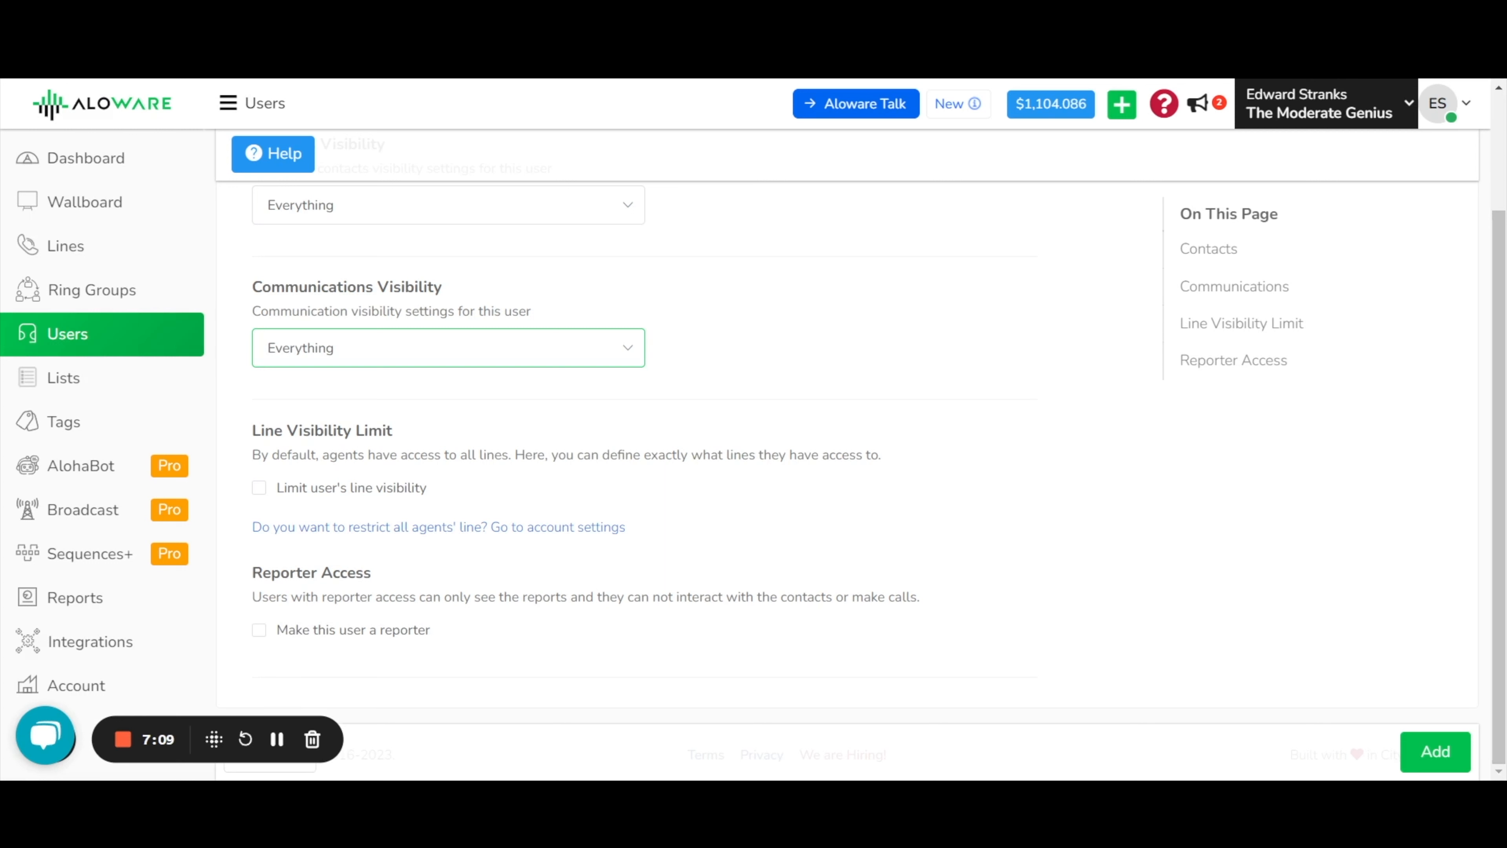
Turn on line visibility limits and move only the Test line into Current lines.
click(260, 495)
scroll(1422, 386, down, 3)
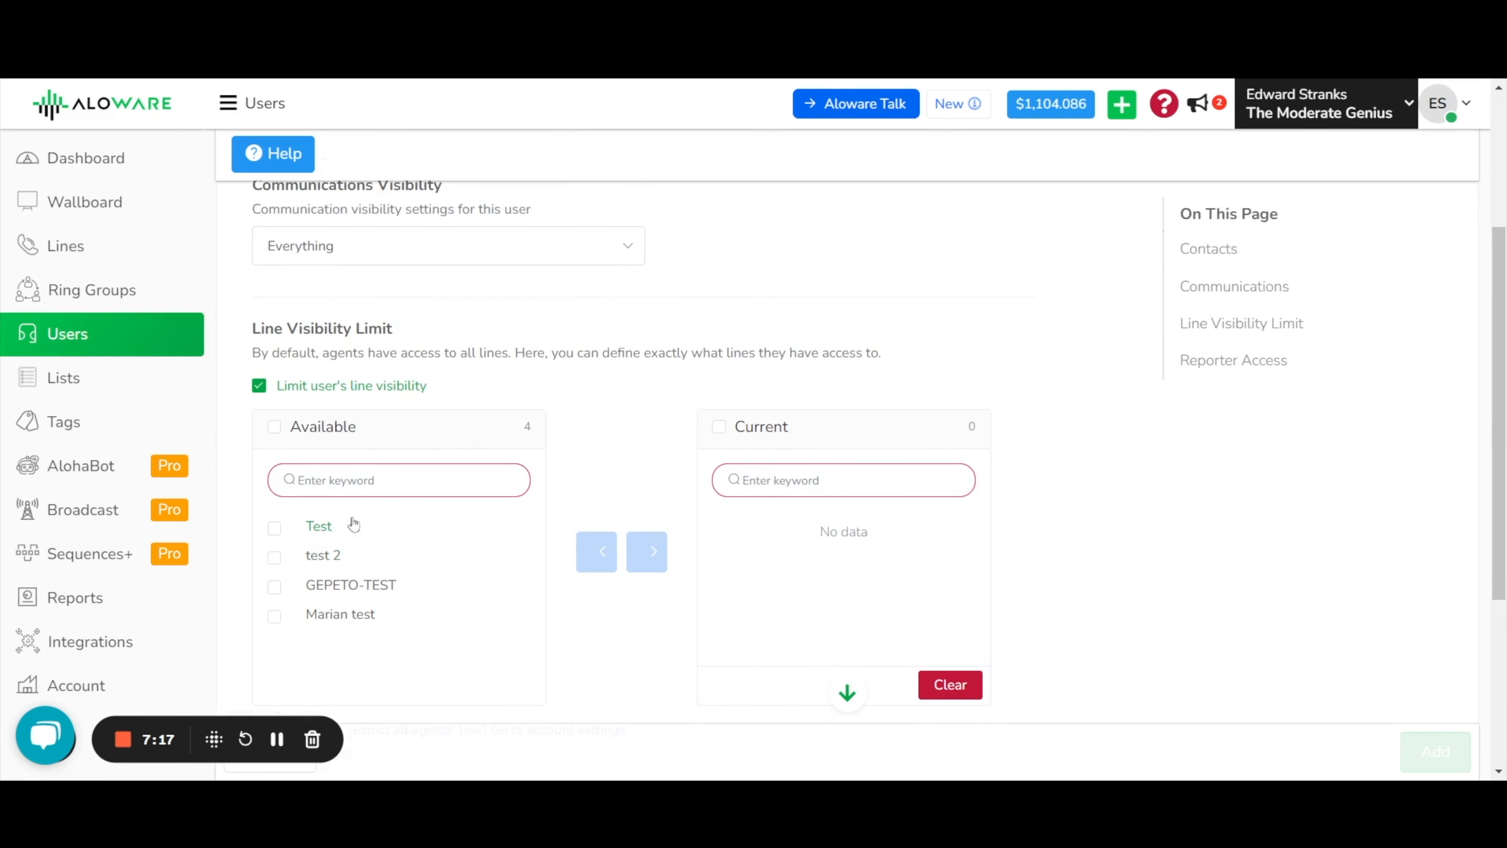
click(328, 530)
click(328, 559)
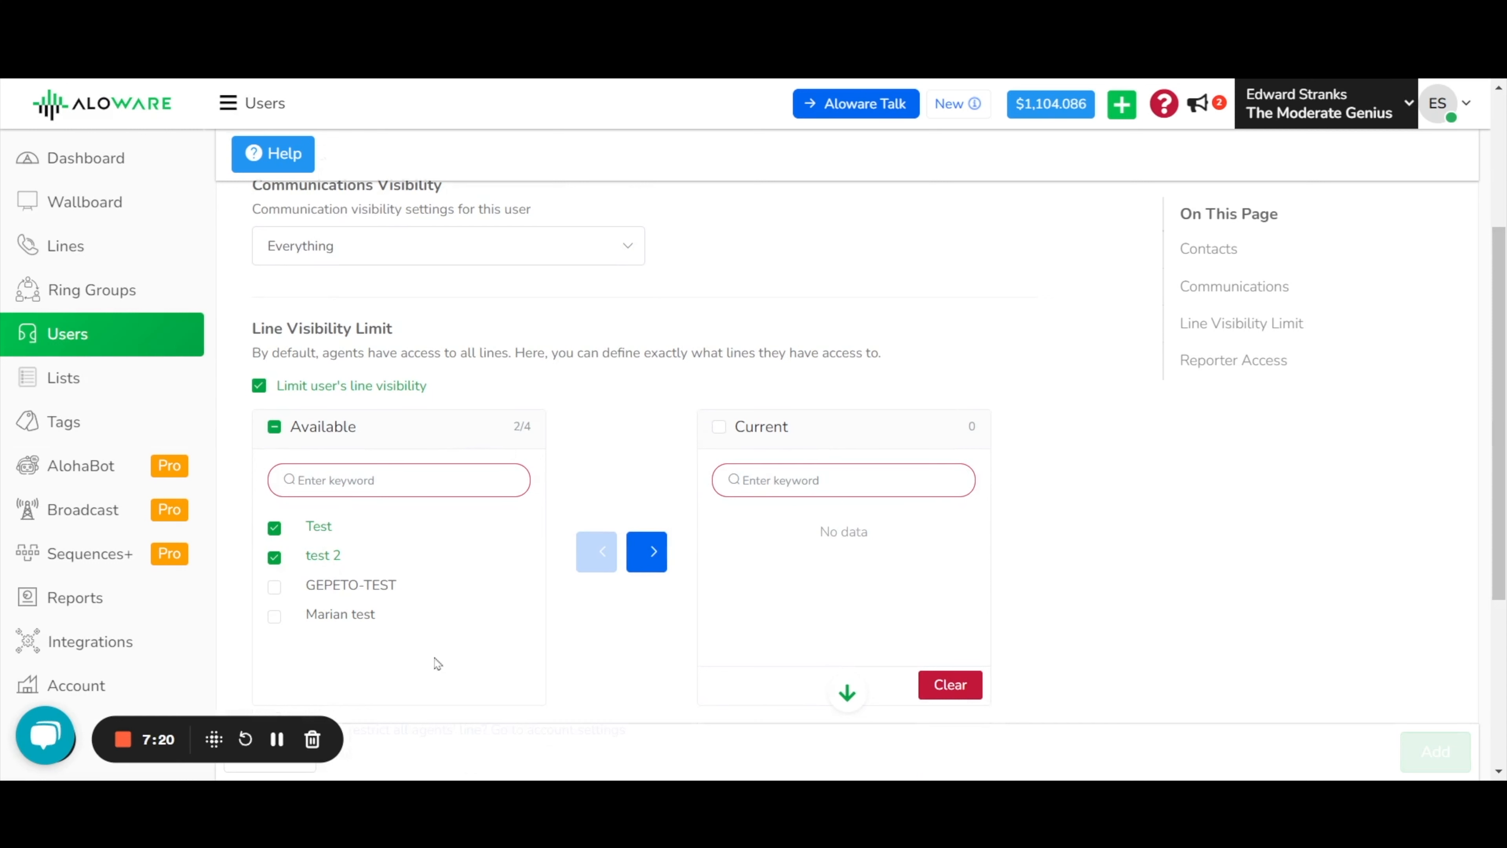
click(321, 561)
click(652, 552)
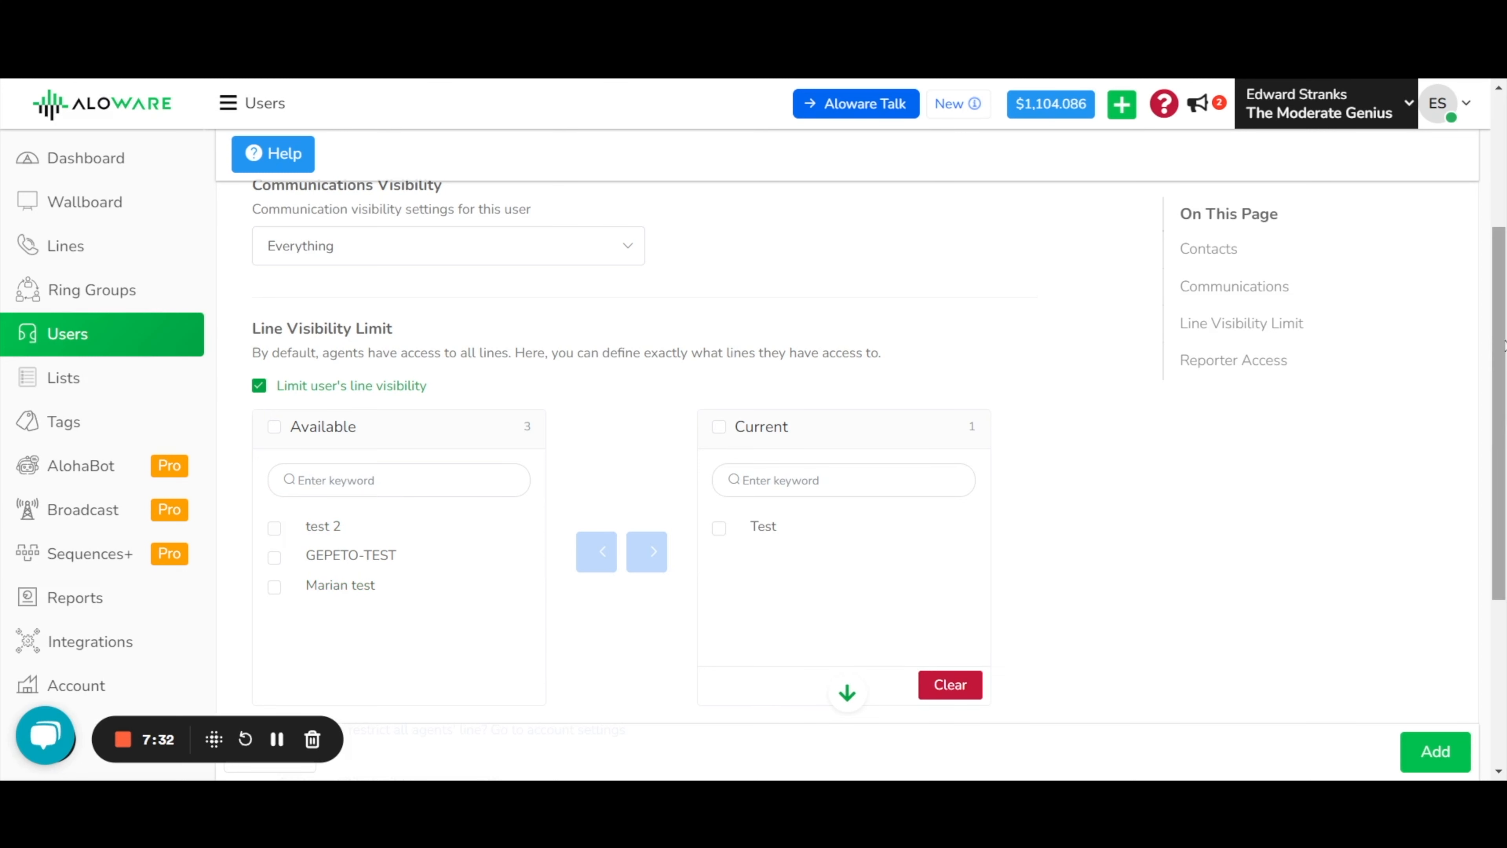
scroll(380, 594, down, 3)
Review the form and add the new agent user with Test-only line access.
scroll(367, 587, down, 1)
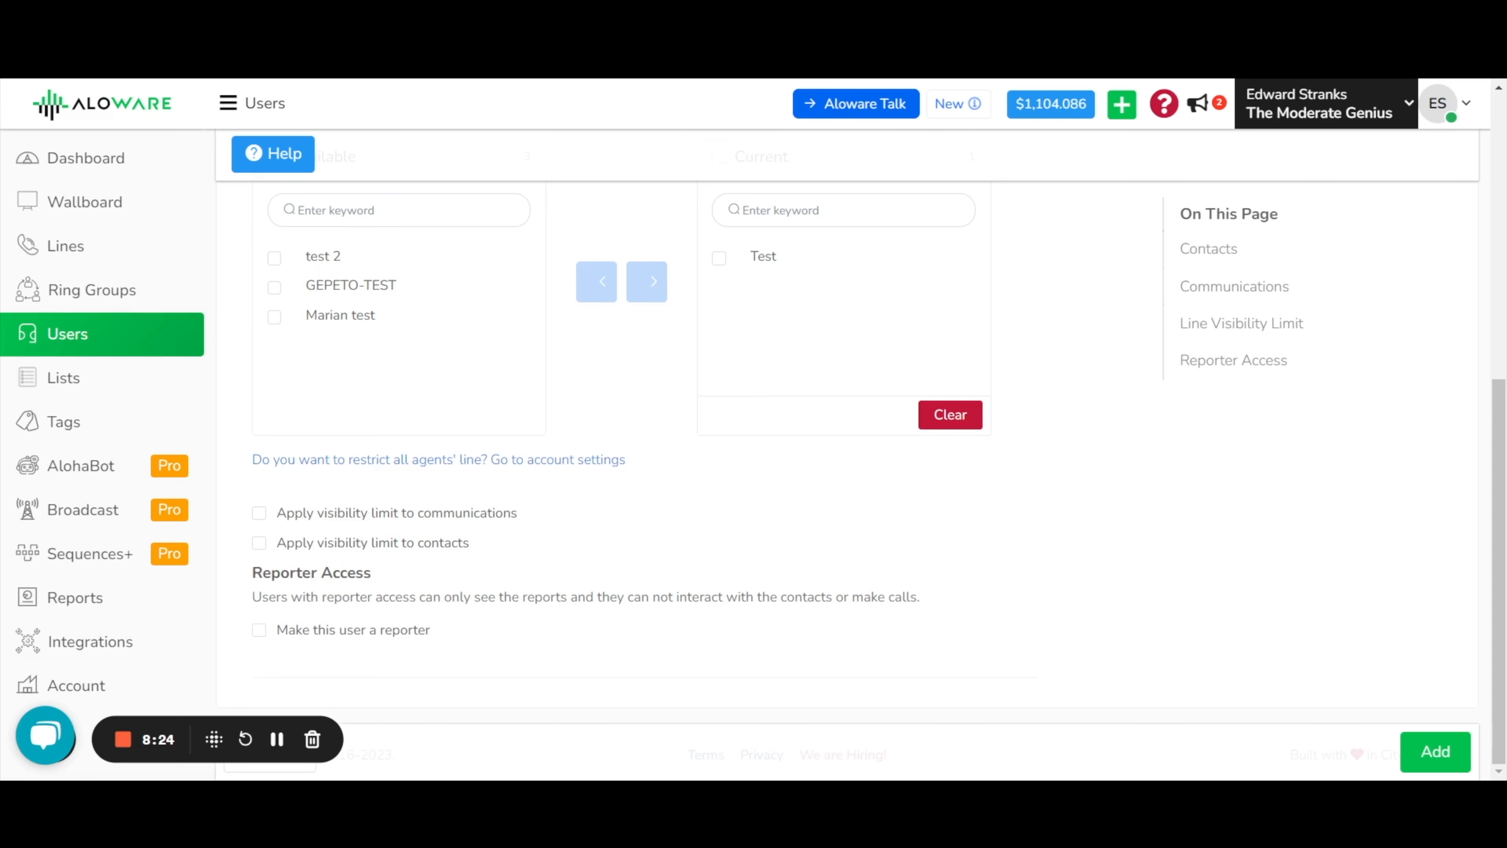
scroll(552, 656, up, 6)
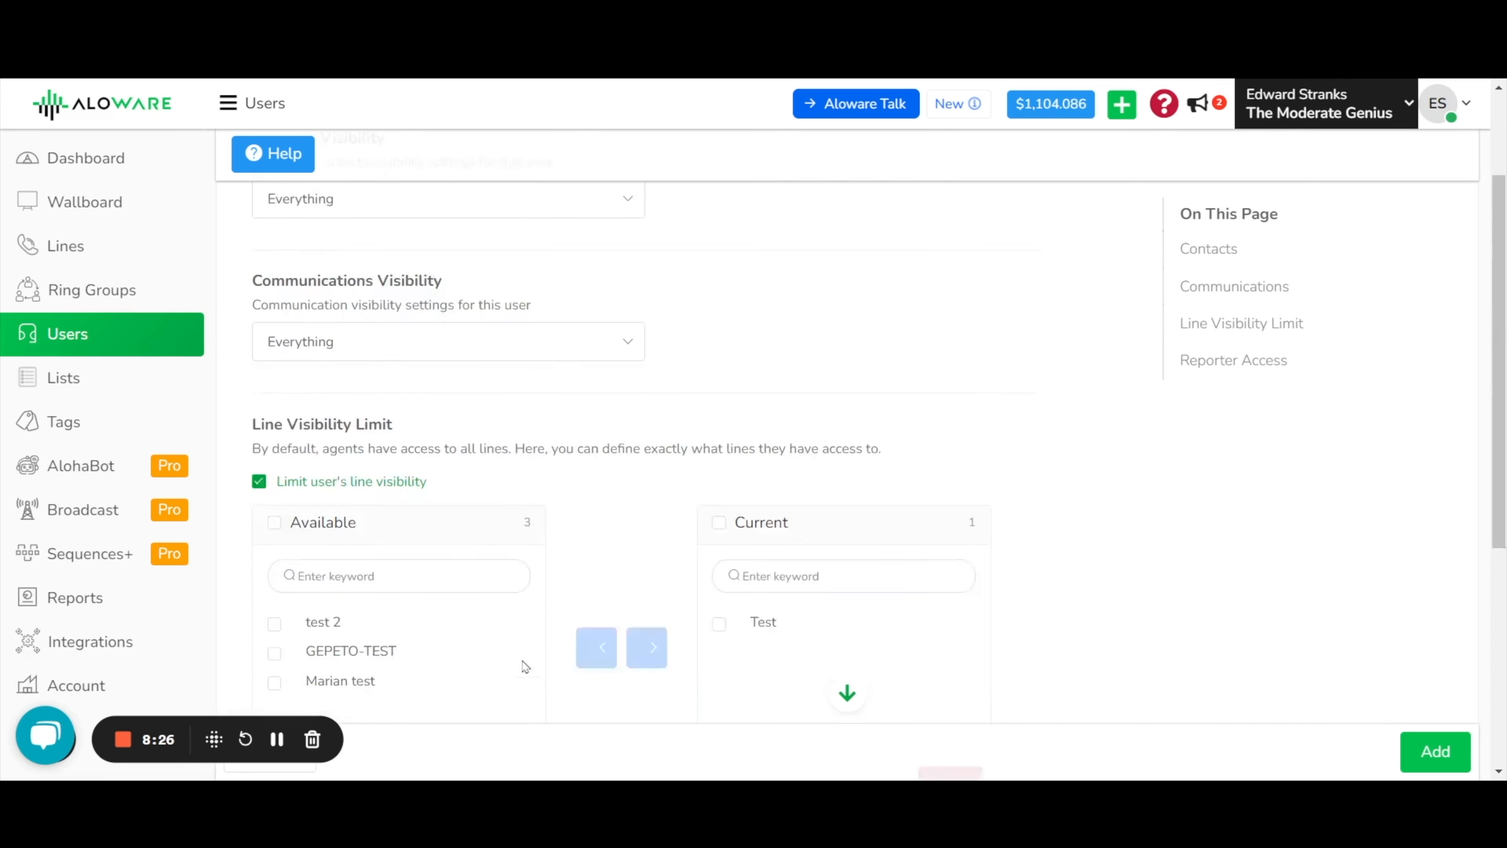
scroll(530, 656, down, 5)
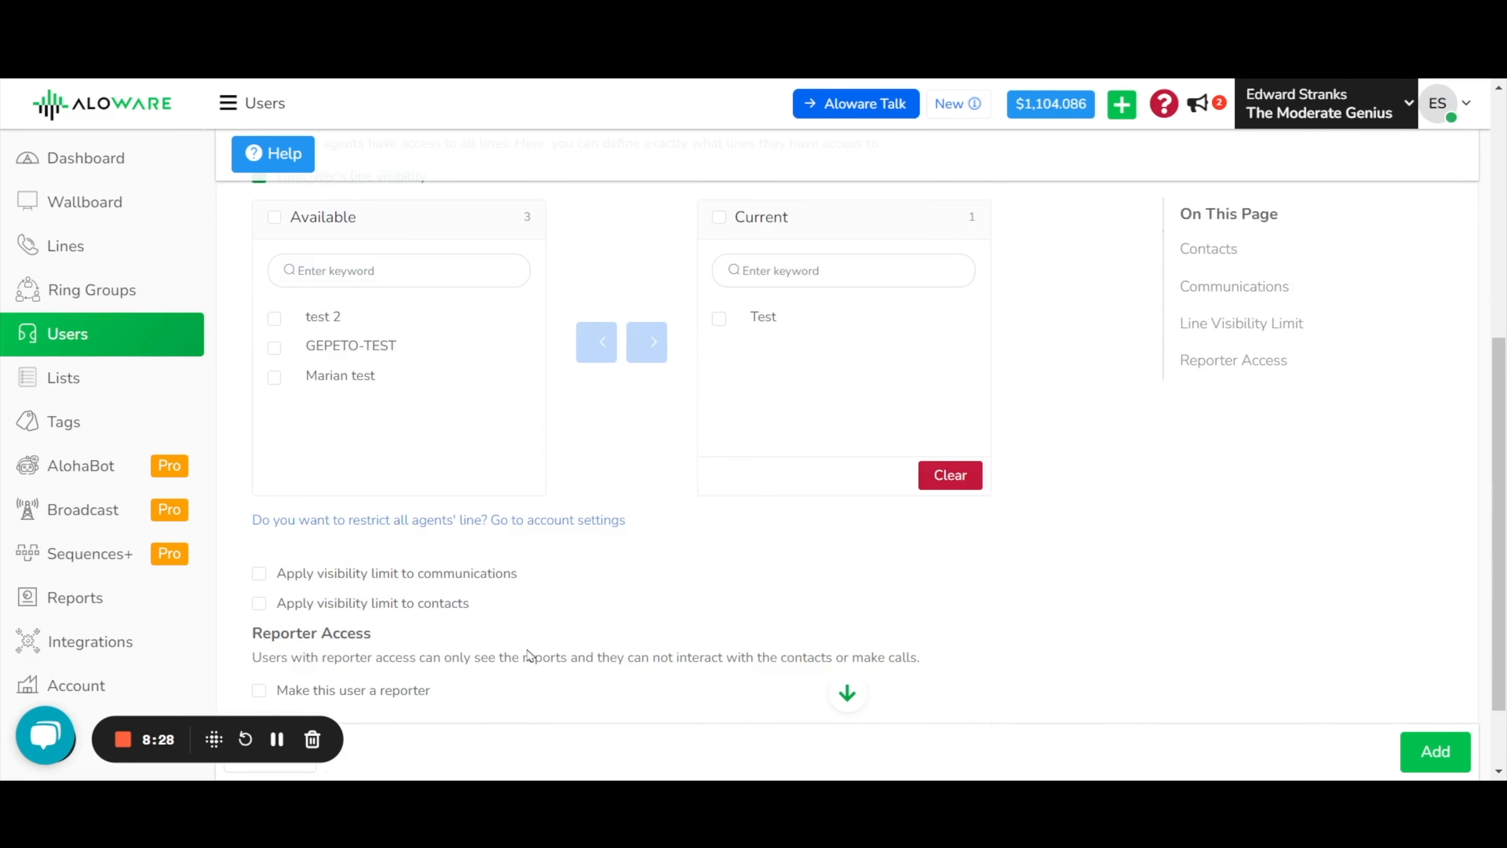
click(1435, 752)
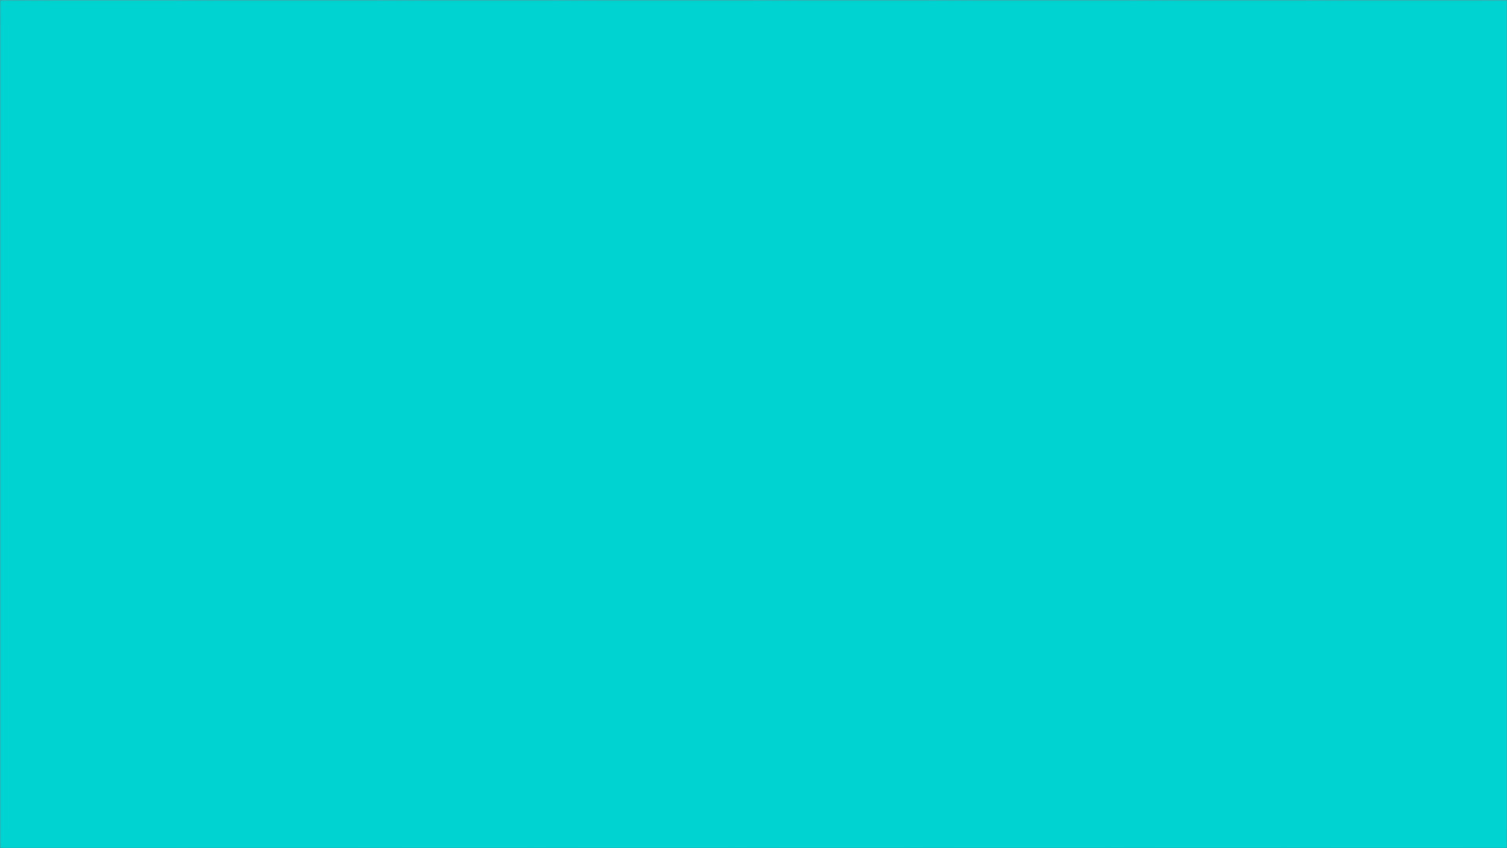